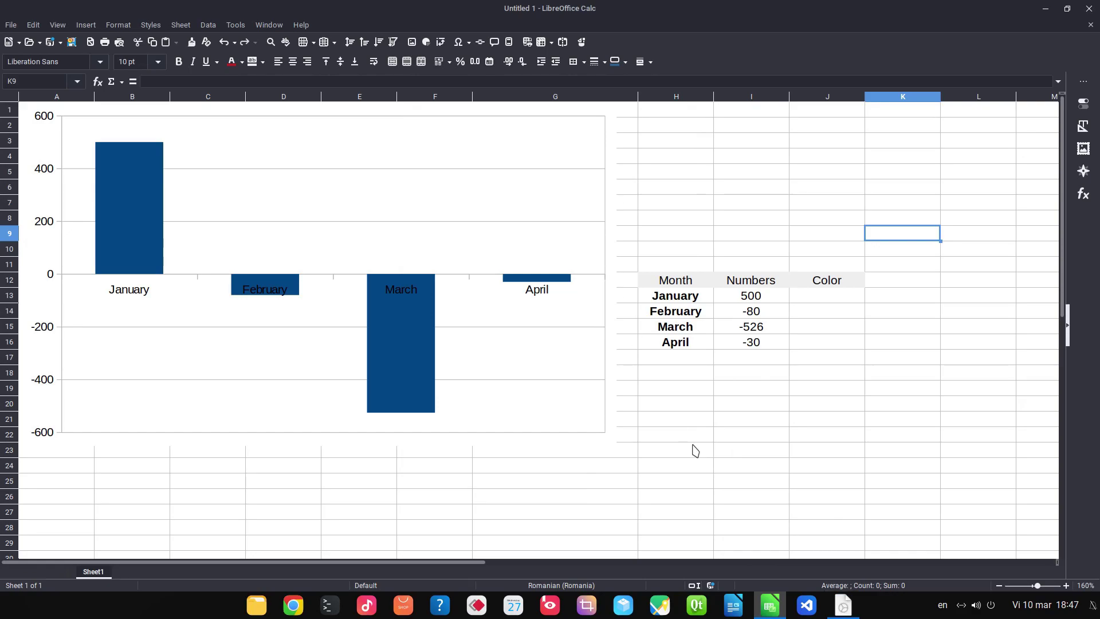
Create a column chart from the Month and Numbers table and delete its legend
click(696, 440)
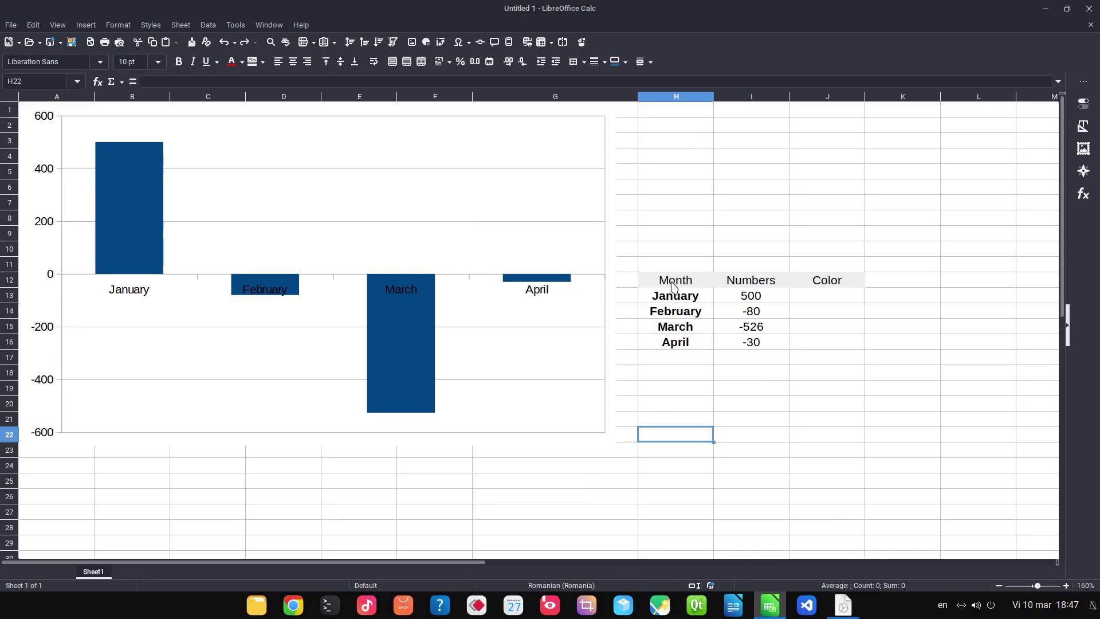
drag(674, 286, 730, 342)
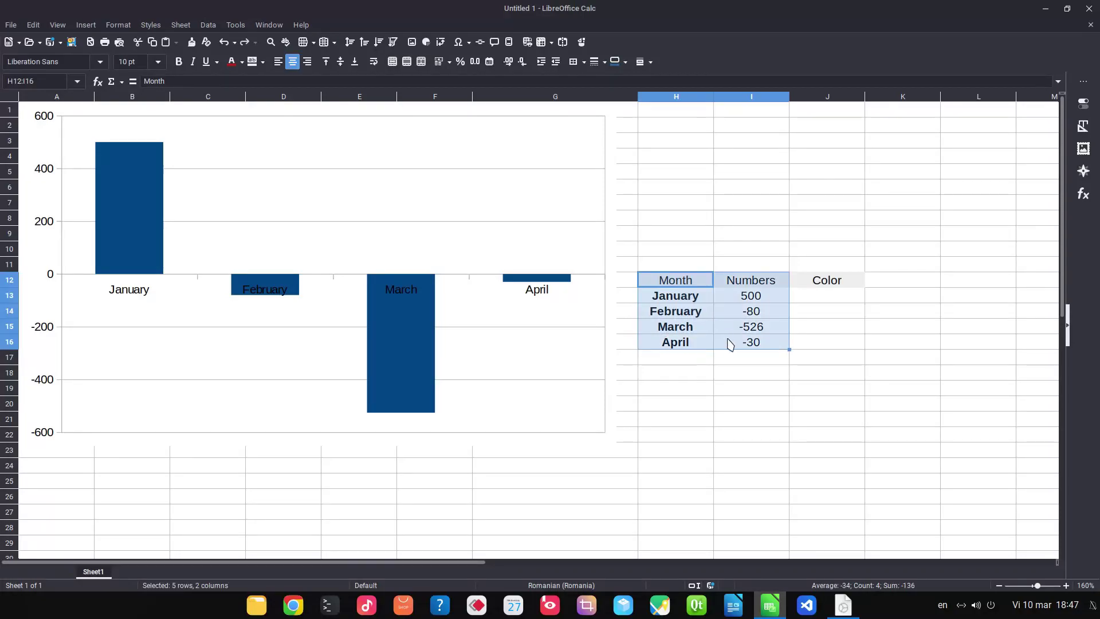
click(426, 44)
click(766, 406)
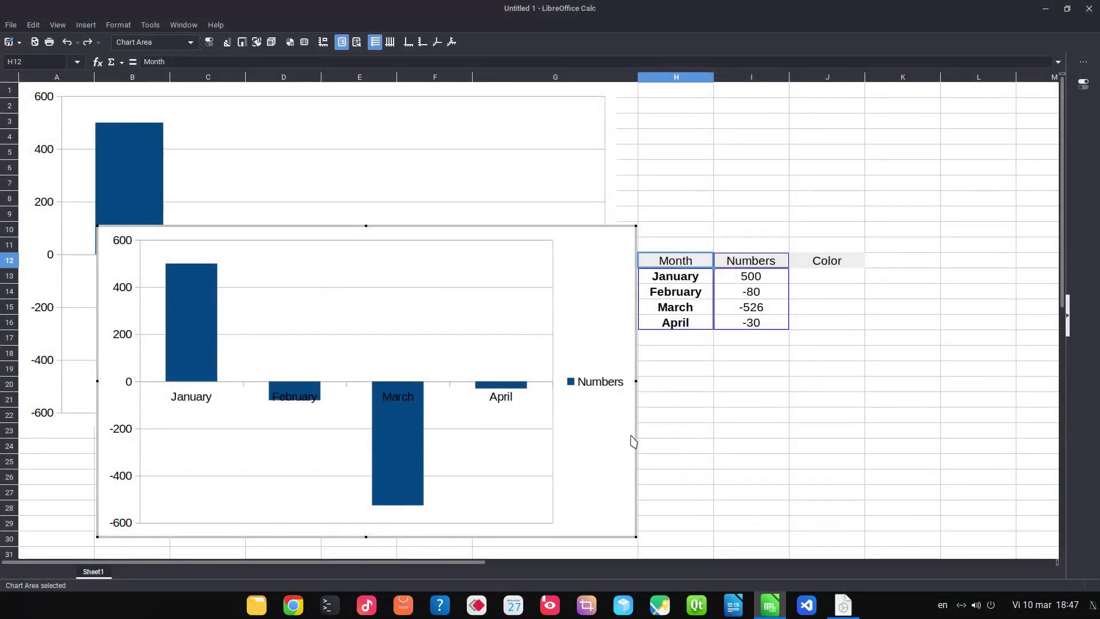
click(616, 378)
key(Delete)
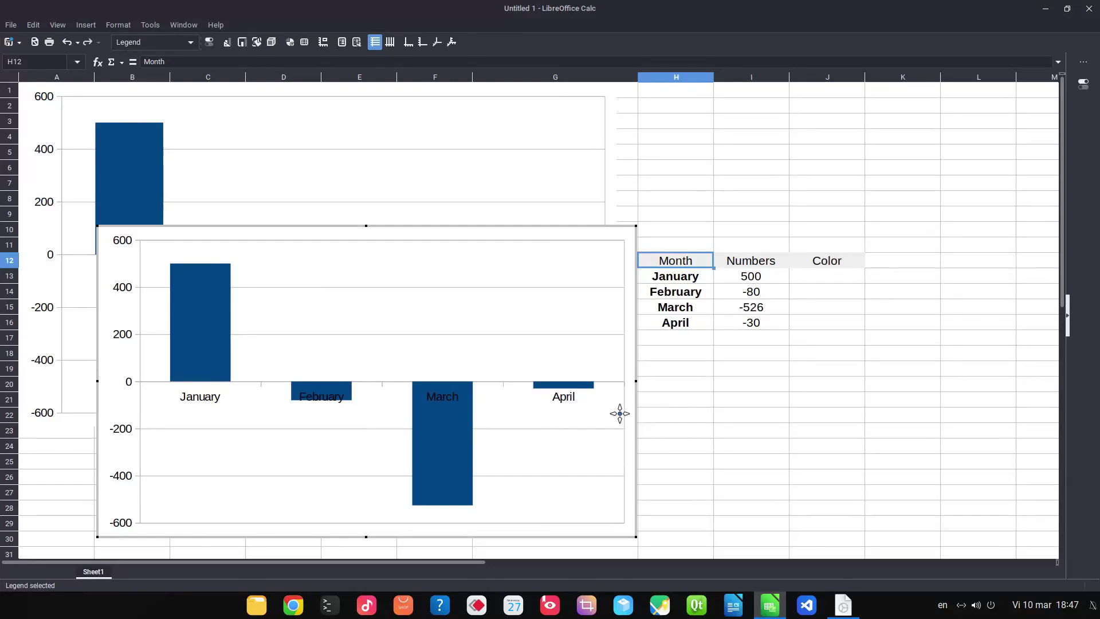
click(630, 435)
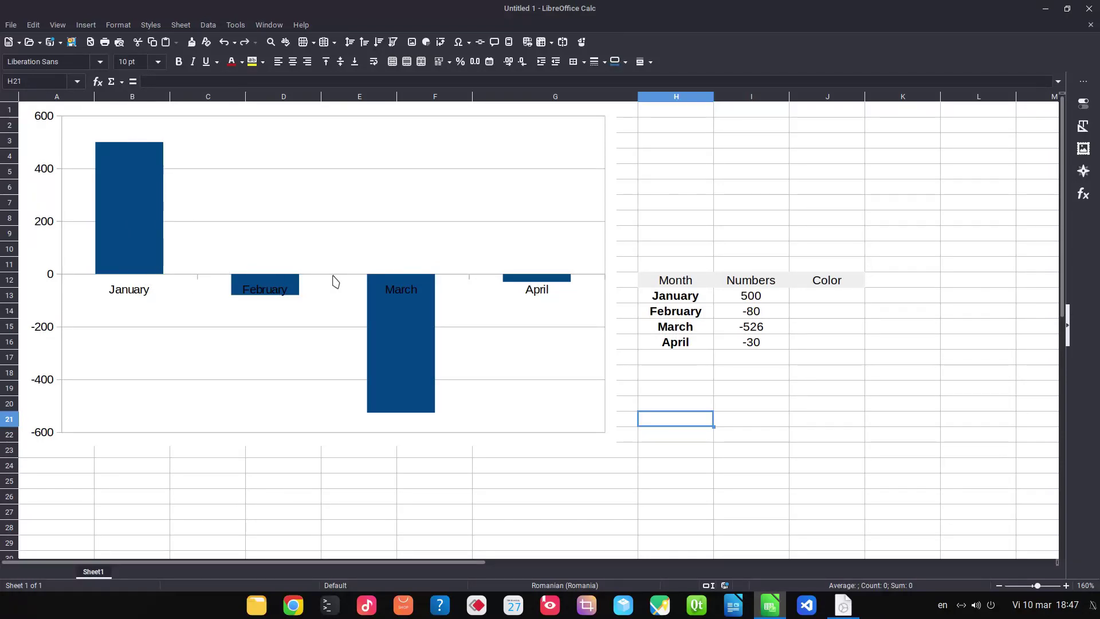
In the font Custom Color picker, choose a dark green hue and shade
click(811, 297)
click(925, 299)
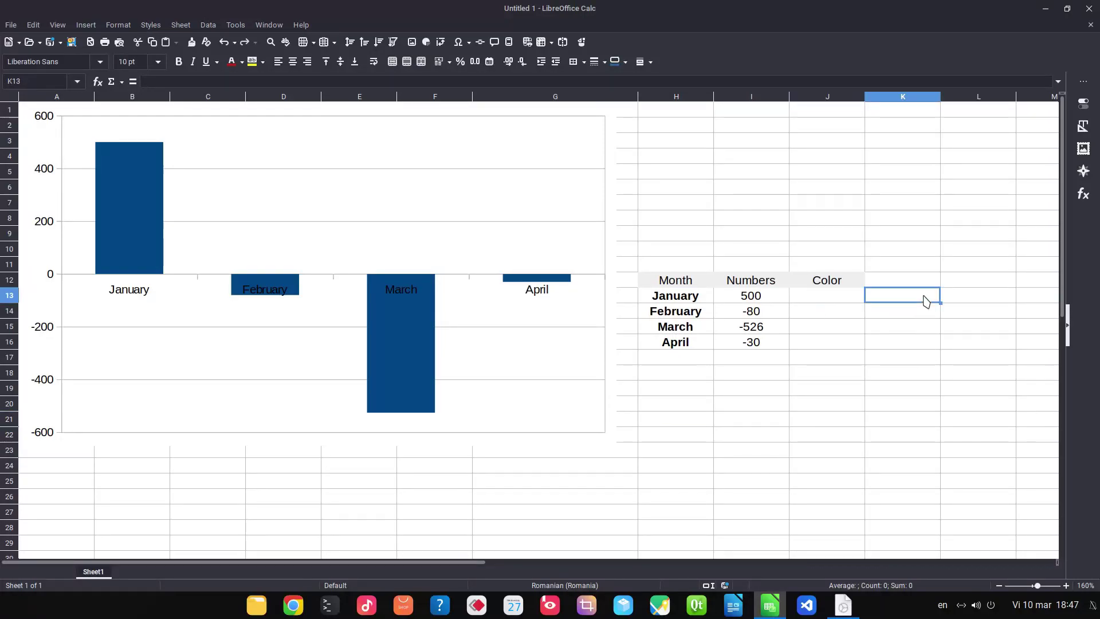
click(242, 62)
click(279, 237)
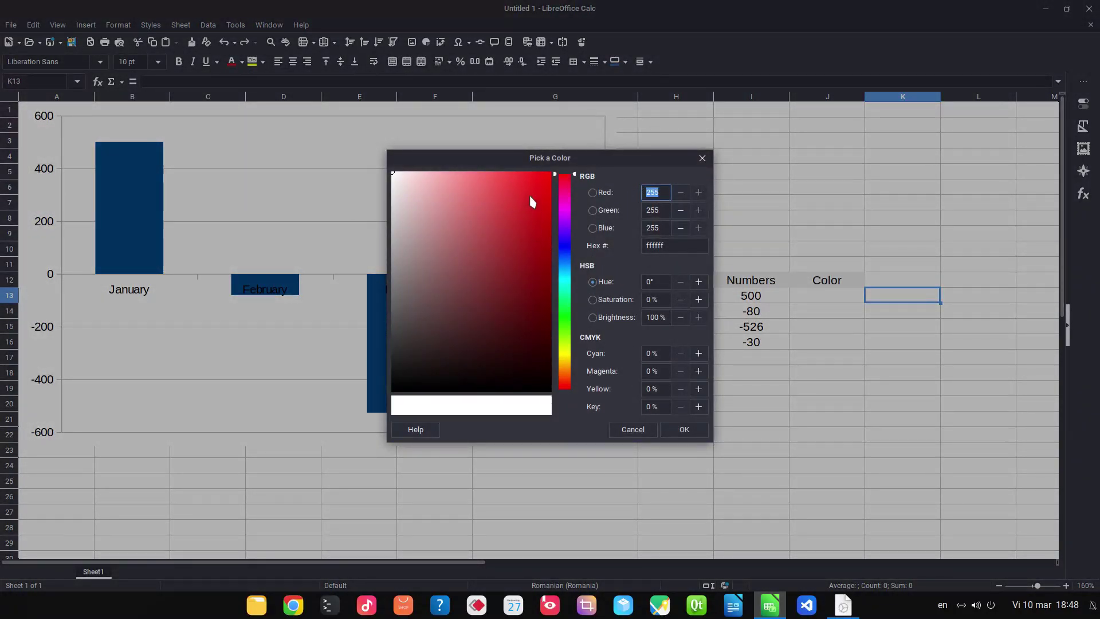
click(565, 318)
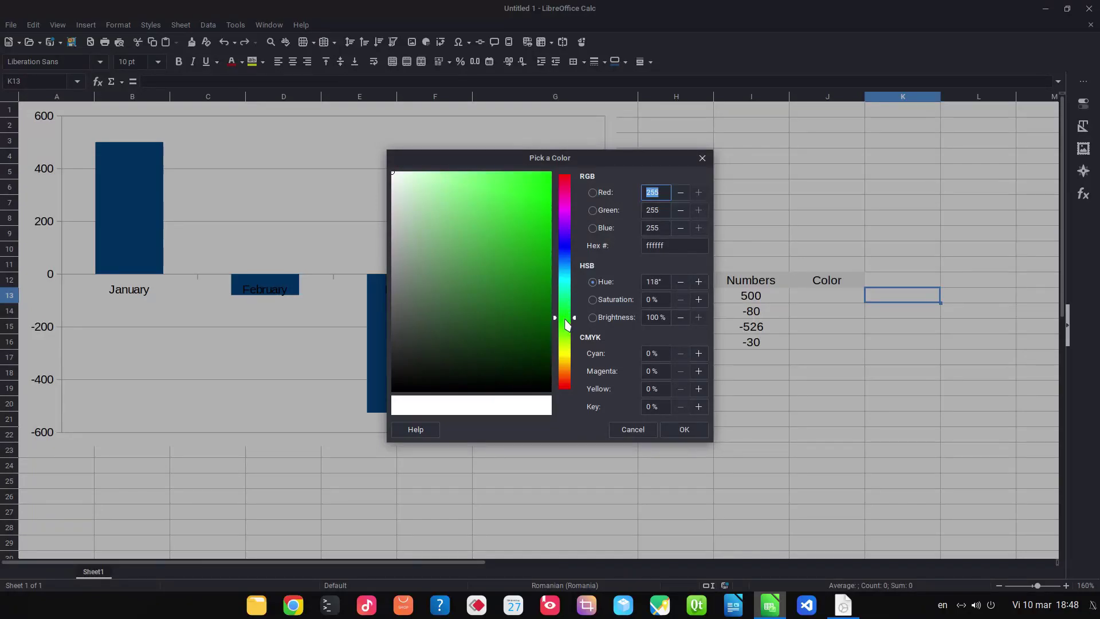
mouse_move(565, 319)
mouse_down()
mouse_move(565, 339)
mouse_move(562, 319)
mouse_up()
mouse_move(467, 207)
mouse_down()
mouse_move(506, 265)
mouse_move(532, 232)
mouse_move(452, 251)
mouse_move(479, 292)
mouse_move(471, 205)
mouse_move(515, 184)
mouse_move(413, 214)
mouse_move(435, 248)
mouse_move(492, 254)
mouse_move(521, 304)
mouse_move(540, 271)
mouse_up()
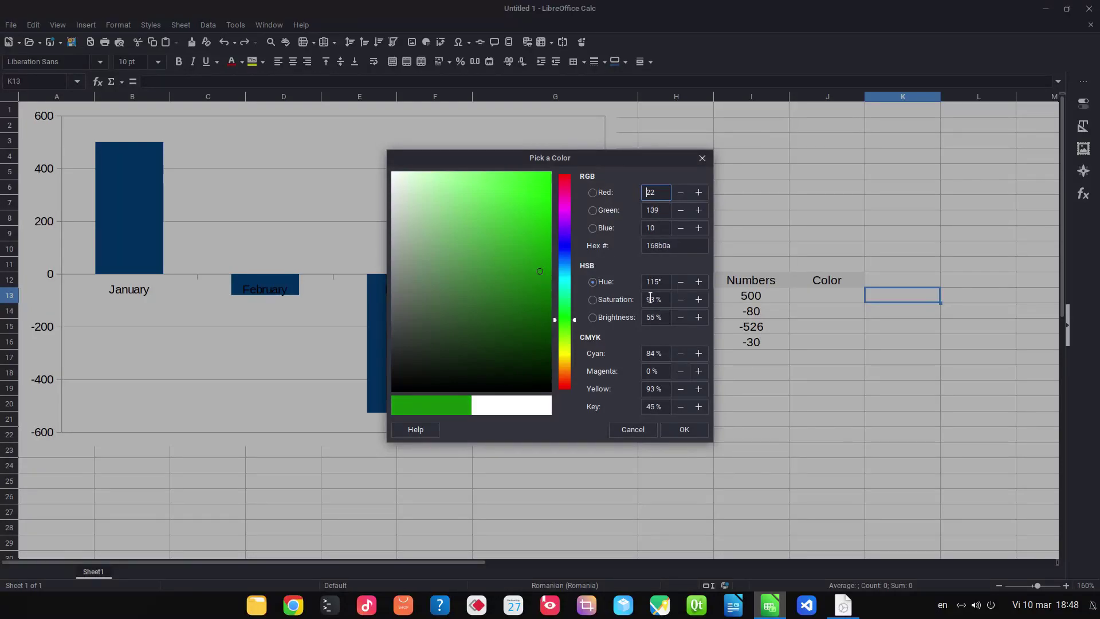
Set the green component to 140 for RGB 22/140/10, close the picker without applying, and select K10
click(660, 208)
double_click(660, 208)
text(140)
key(Tab)
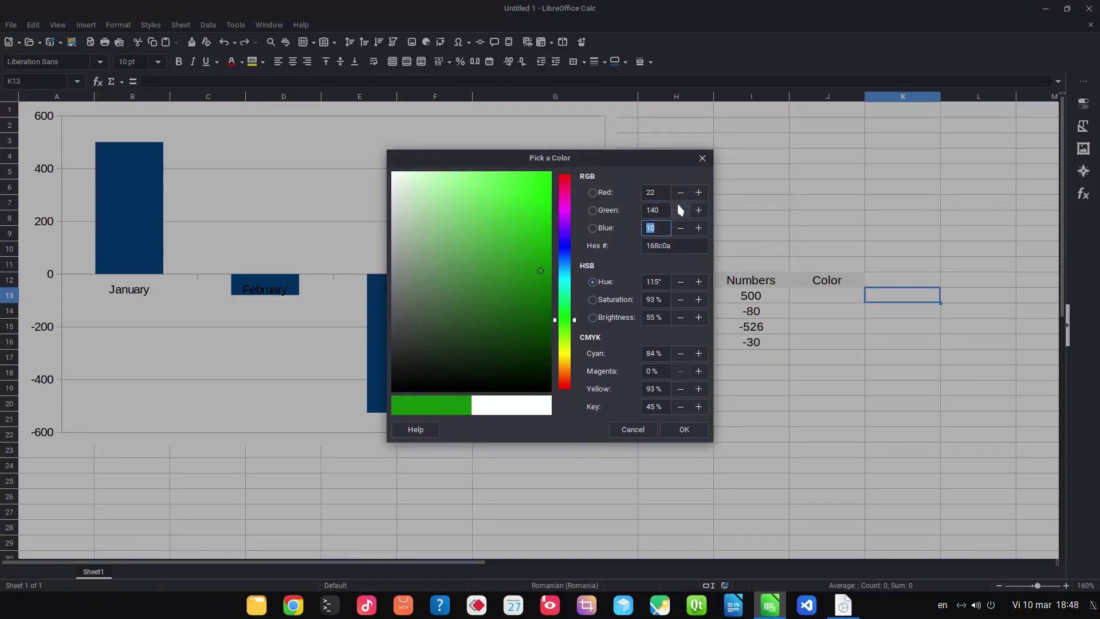
click(703, 157)
click(909, 252)
Enter the green RGB values 22, 140 and 10 into K10:K12
text(22)
key(Return)
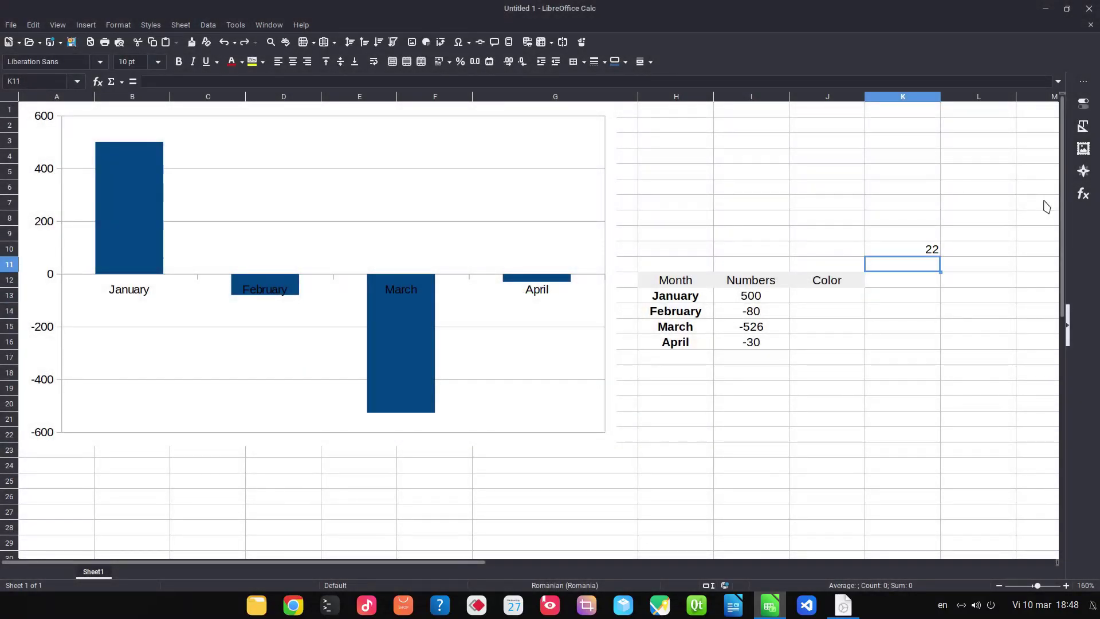
text(140)
key(Return)
text(10)
key(Return)
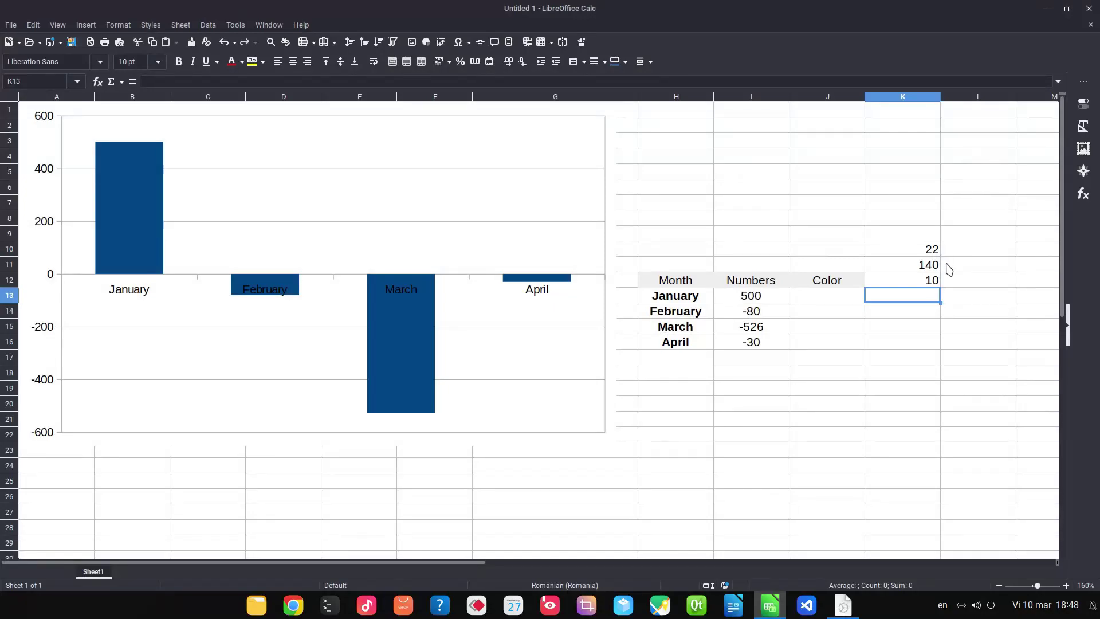
Add the headings 'green' in K9 and 'red' in L9
click(929, 238)
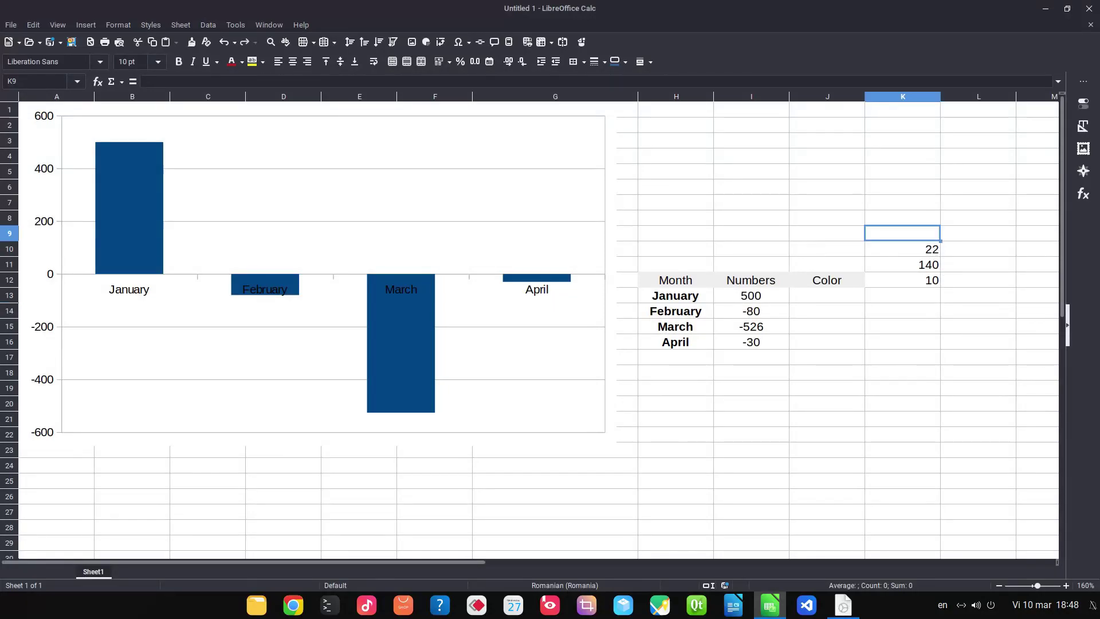
text(green)
key(Tab)
text(re)
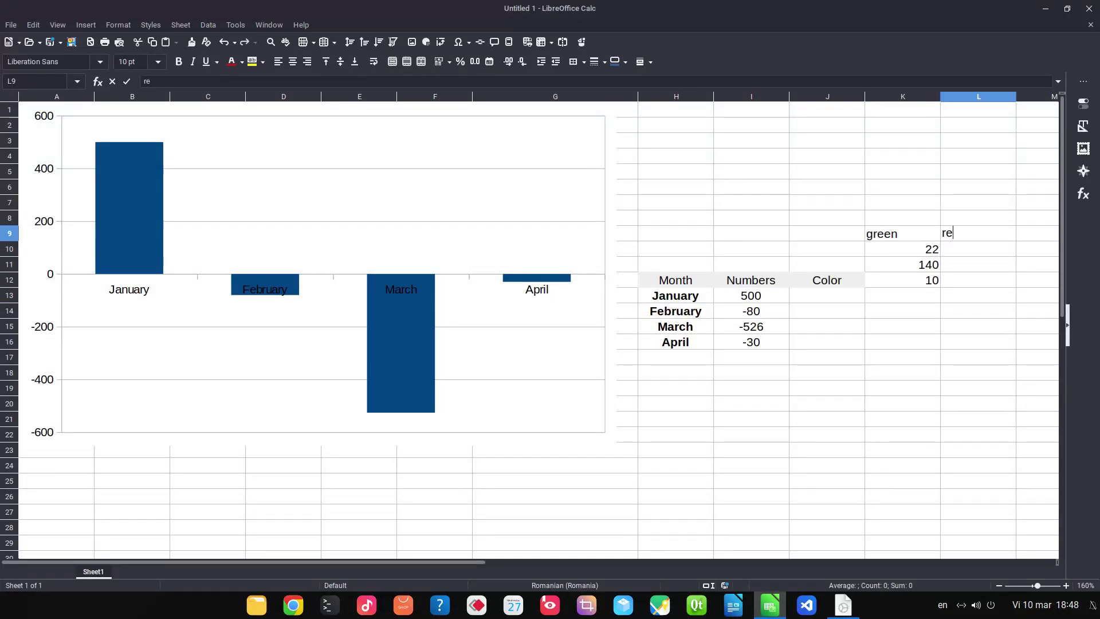
text(d)
key(Tab)
key(Left)
Narrow column G and select L10 under the red heading
key(ctrl+Home)
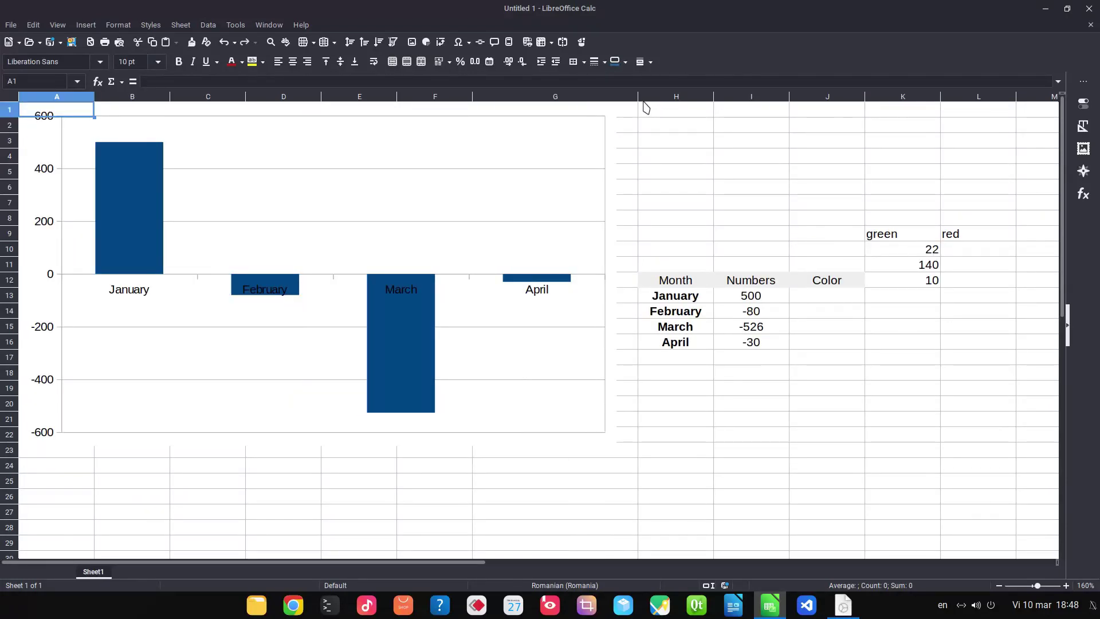
drag(638, 96, 624, 96)
click(951, 250)
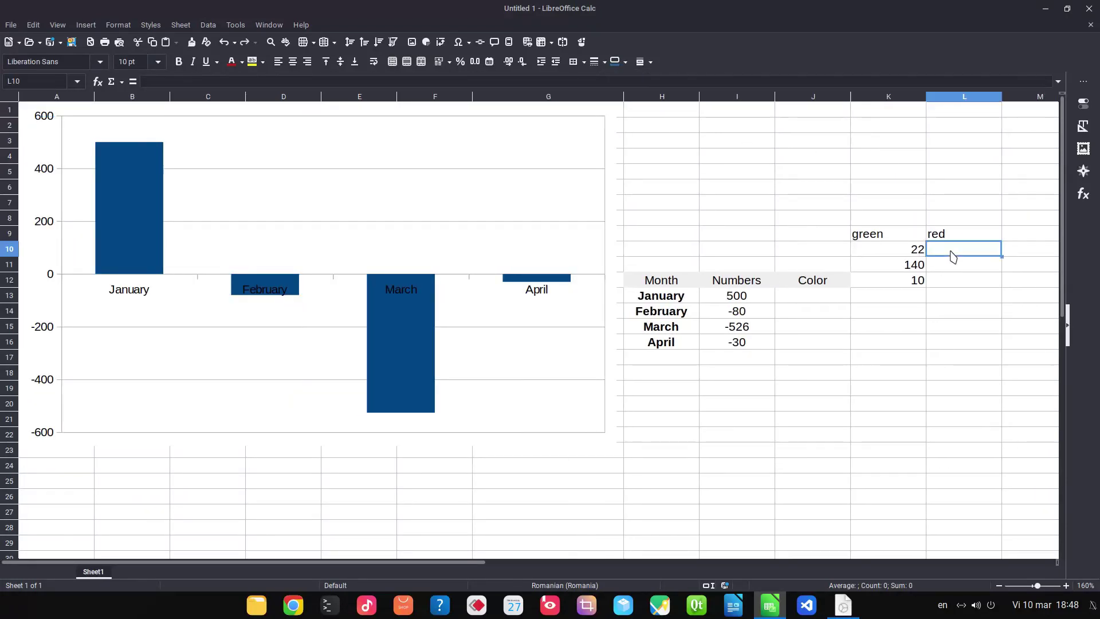
click(242, 62)
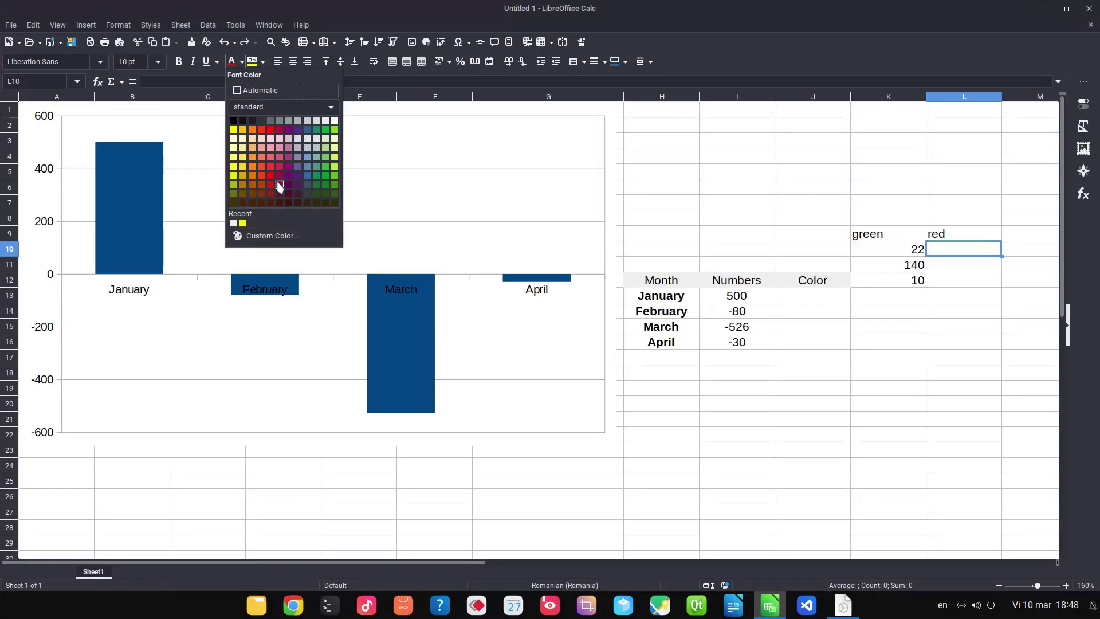
Give L10 a dark magenta-red font colour and inspect a darker crimson in Custom Color without applying it
click(279, 177)
click(242, 62)
click(246, 230)
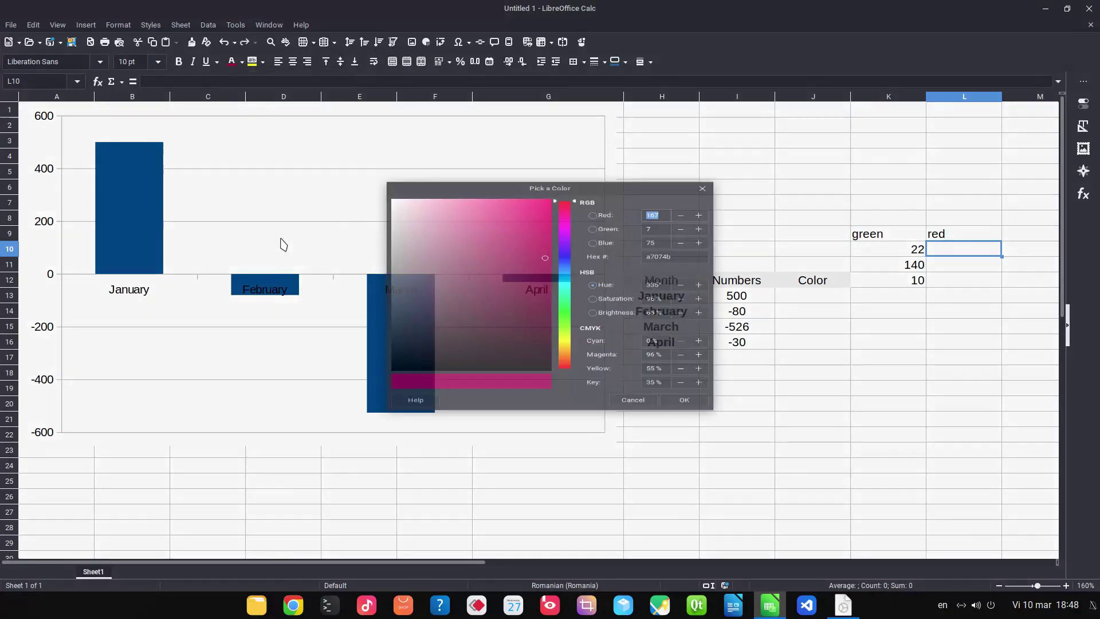
mouse_move(543, 249)
mouse_down()
mouse_move(524, 235)
mouse_move(512, 279)
mouse_move(502, 265)
mouse_move(537, 234)
mouse_up()
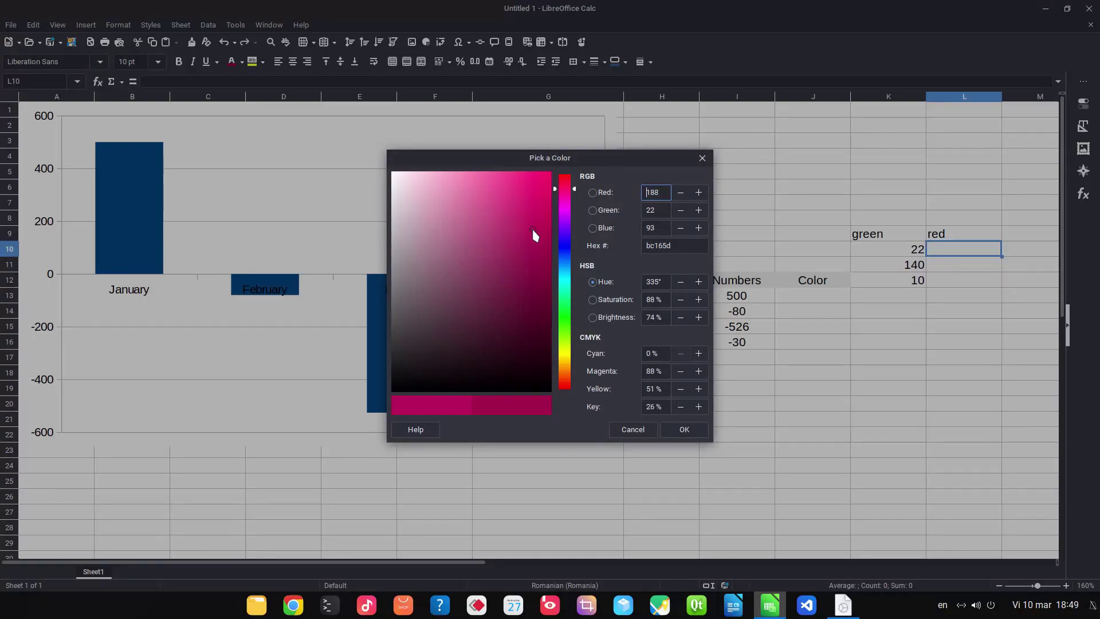
mouse_move(531, 228)
mouse_down()
mouse_move(520, 230)
mouse_move(531, 227)
mouse_move(522, 262)
mouse_move(524, 236)
mouse_move(543, 217)
mouse_move(534, 248)
mouse_up()
click(703, 158)
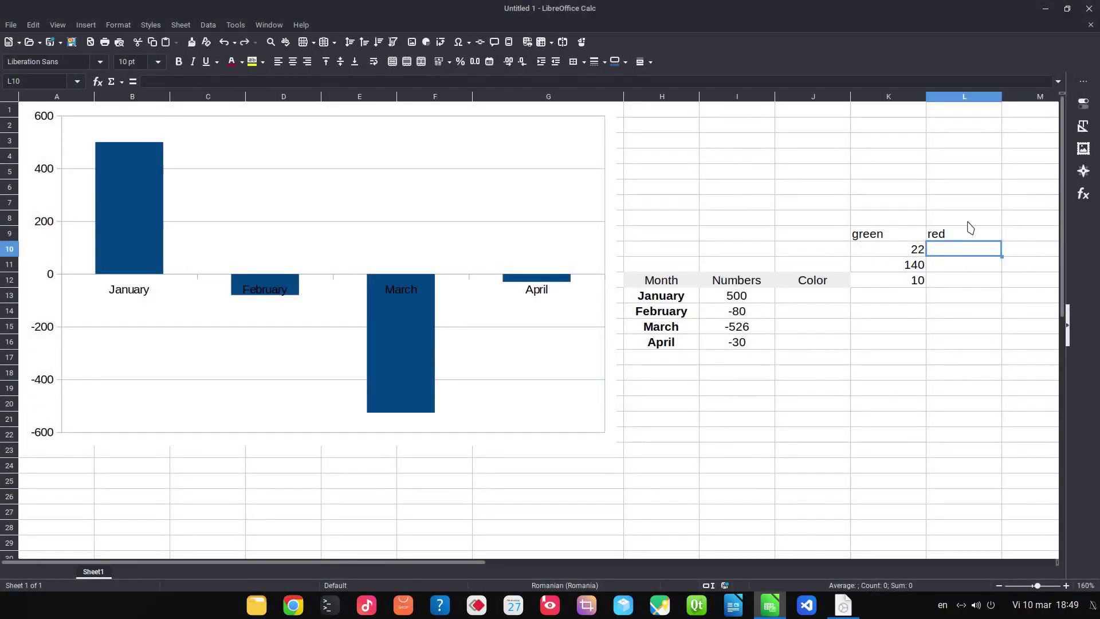
Enter the red RGB values 164, 18 and 80 into L10:L12
text(164)
key(Return)
text(18)
key(Return)
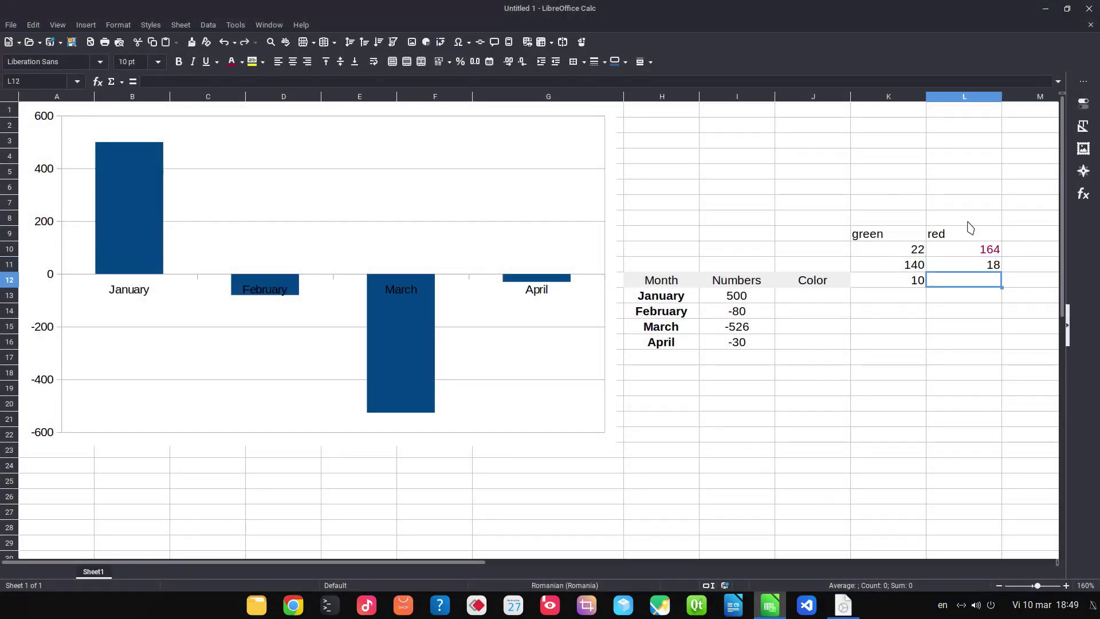
text(80)
key(Return)
drag(901, 252, 940, 287)
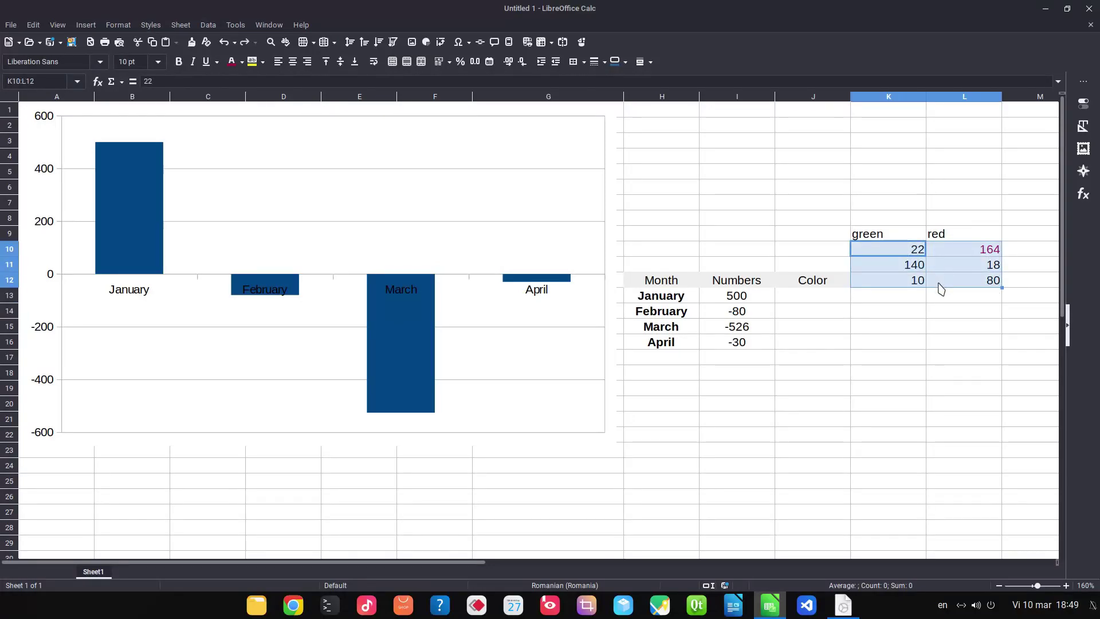
click(940, 297)
Type =IF(I13>=0;COLOR(22;140;10;0);COLOR(164;18;80;0)) into J13
click(832, 302)
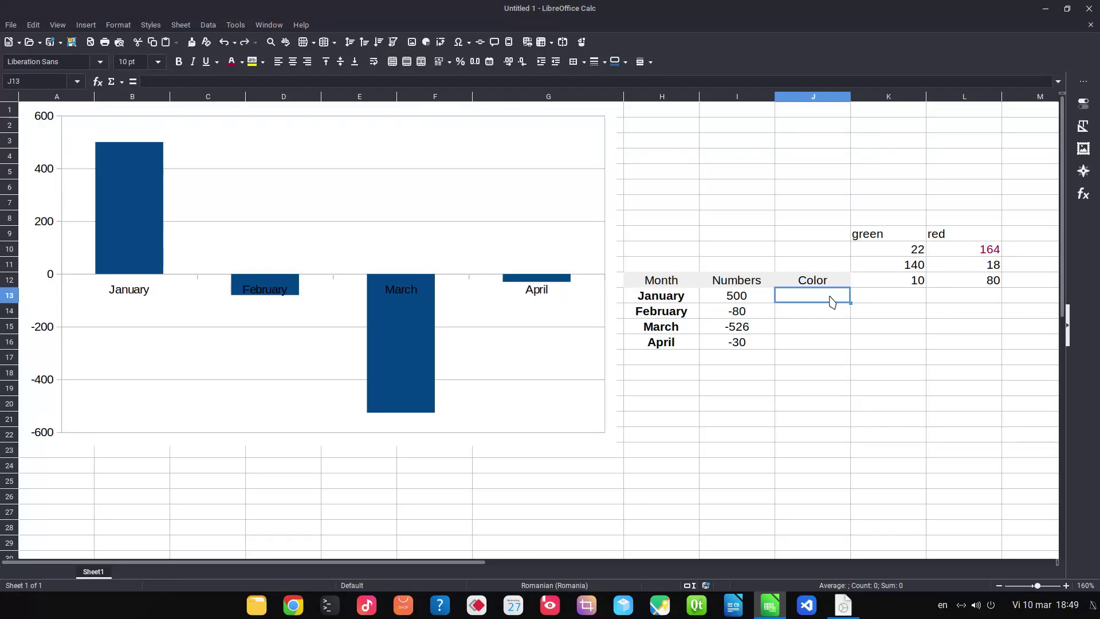
text(=if()
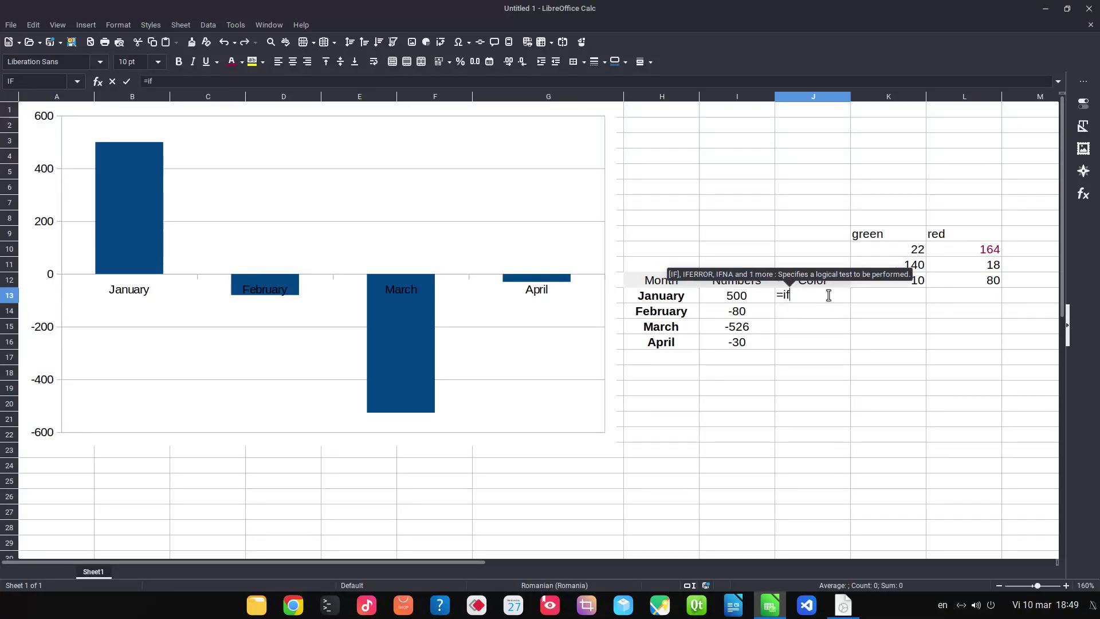
click(755, 298)
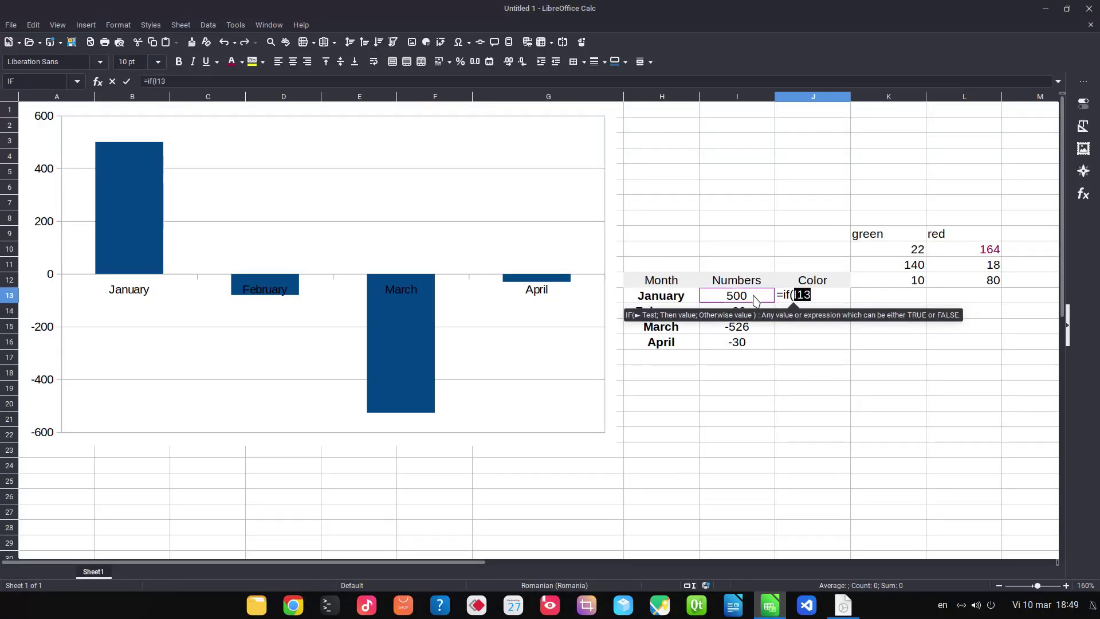
text(>)
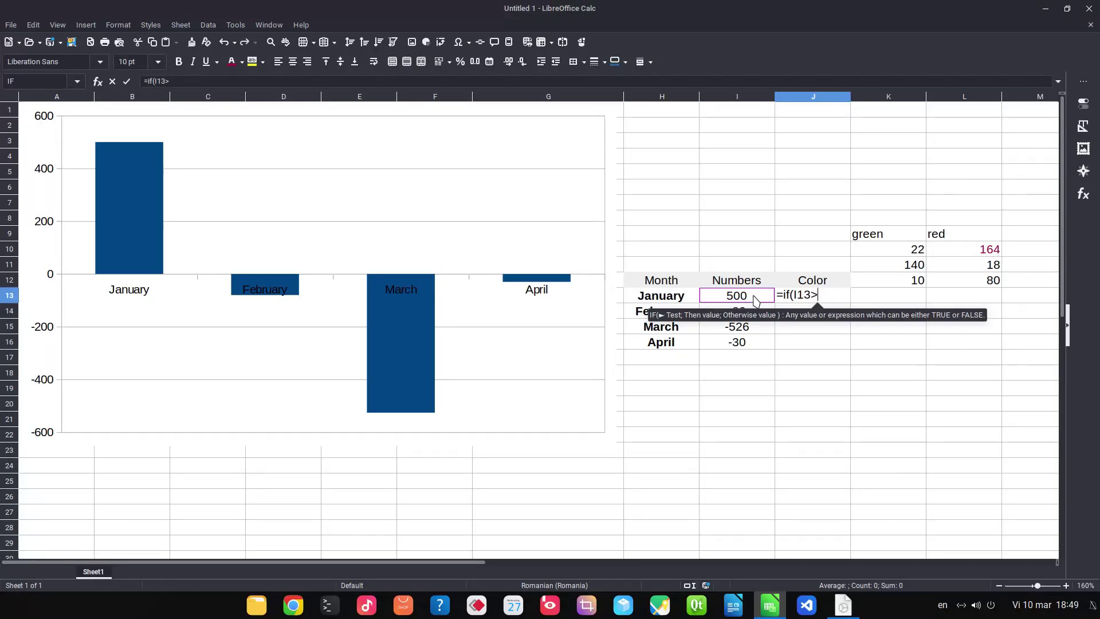
text(=0)
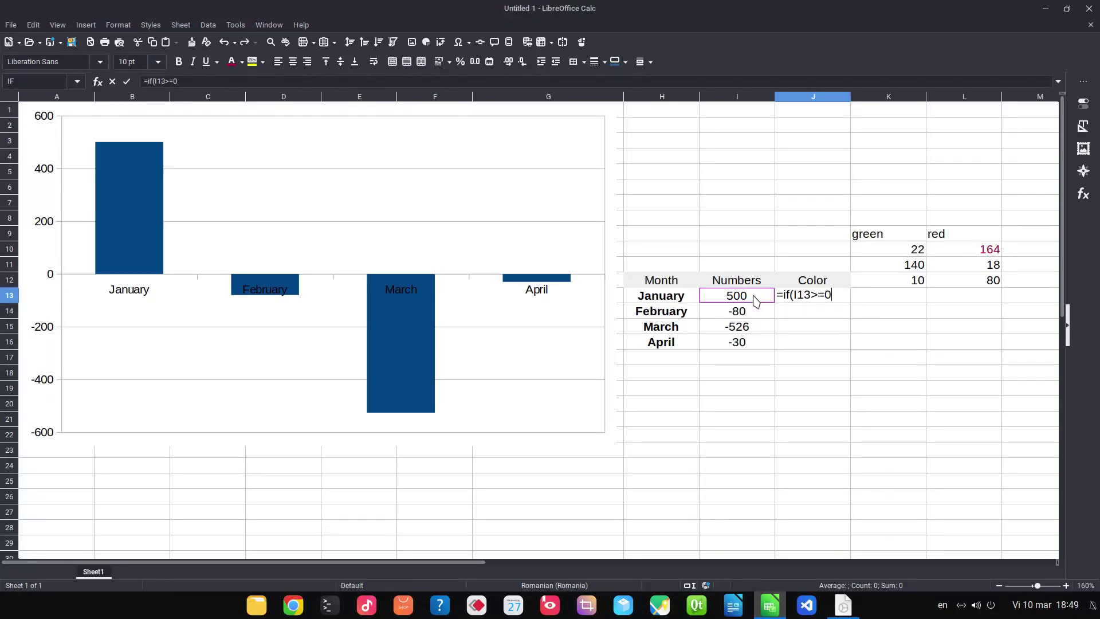
text(;)
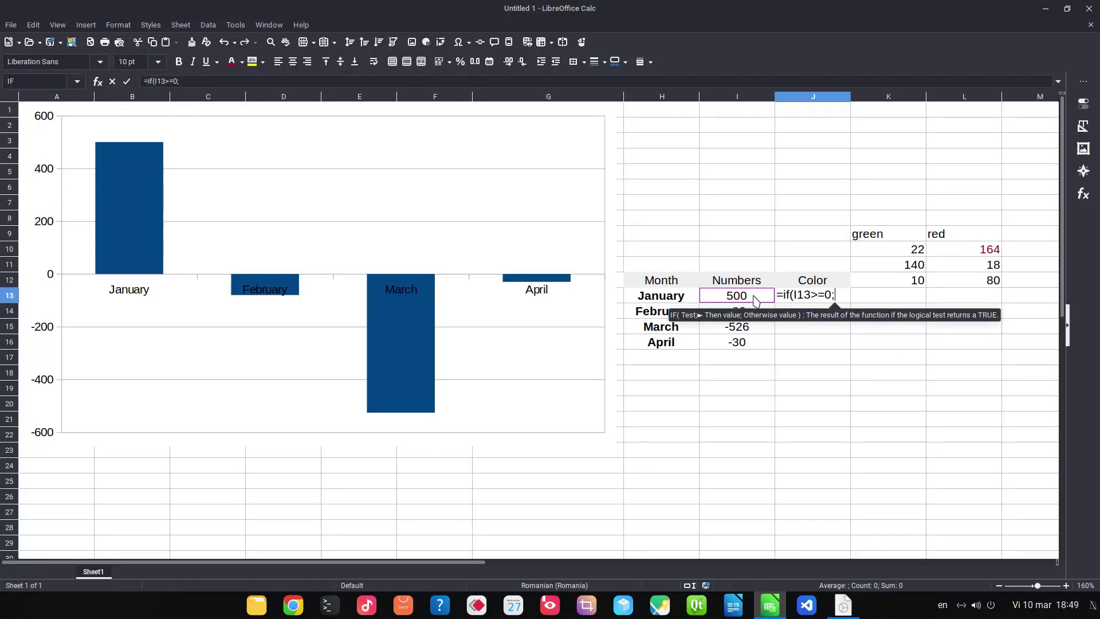
text(color)
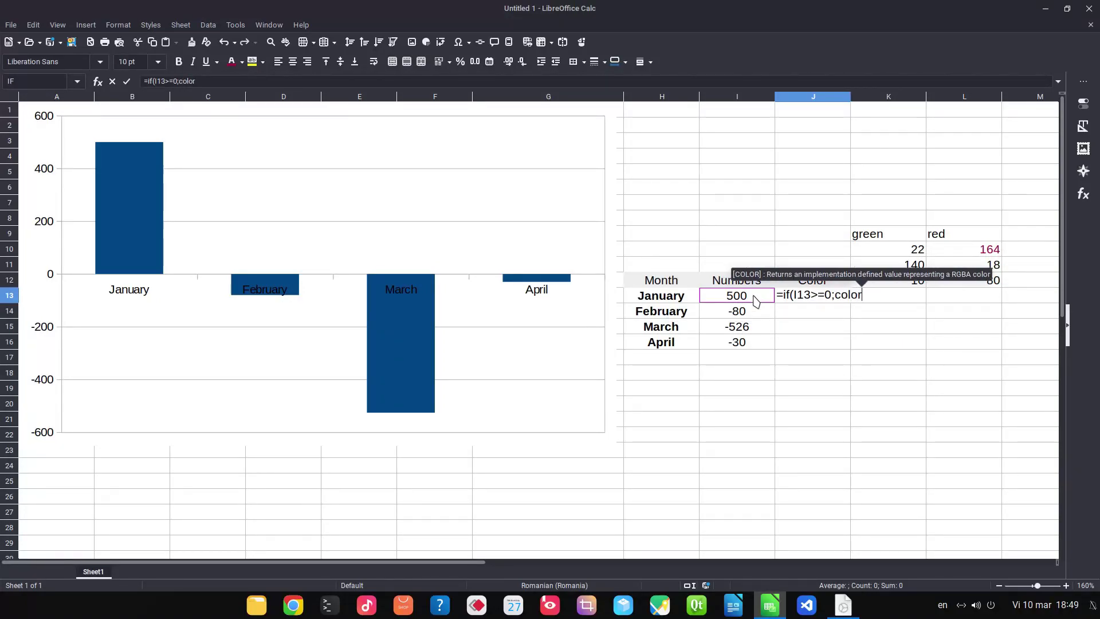
text(()
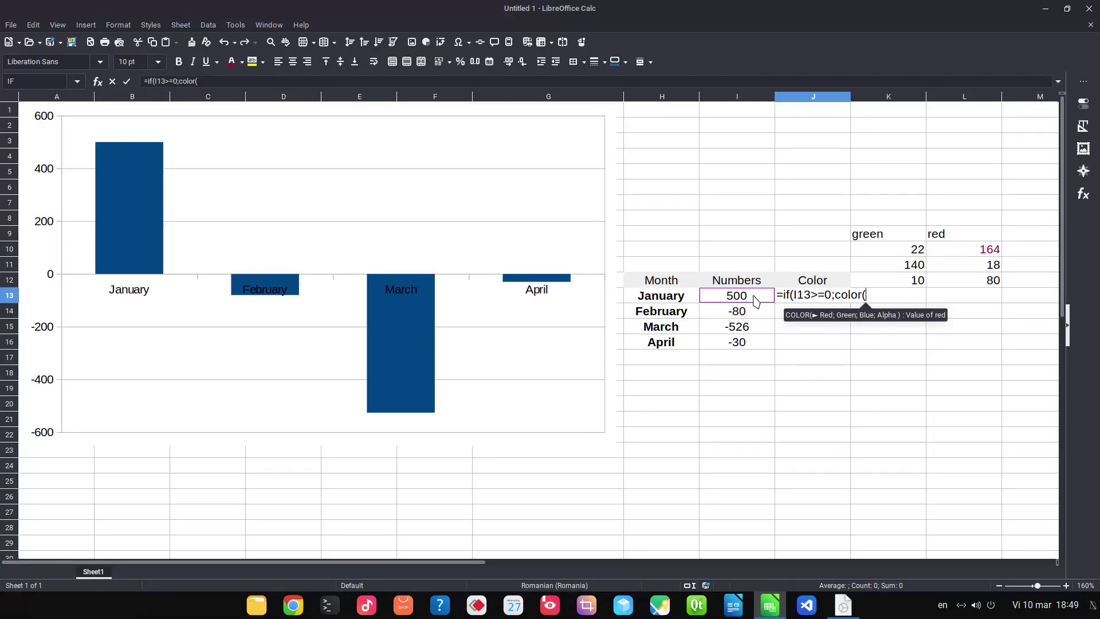
text(22;14)
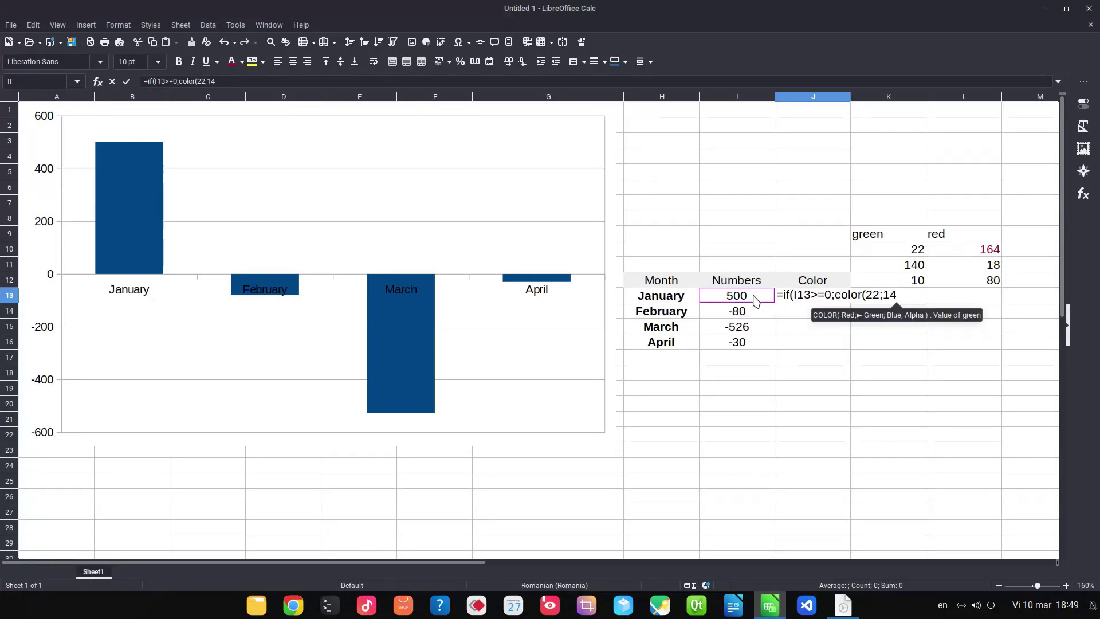
text(0;10;0)
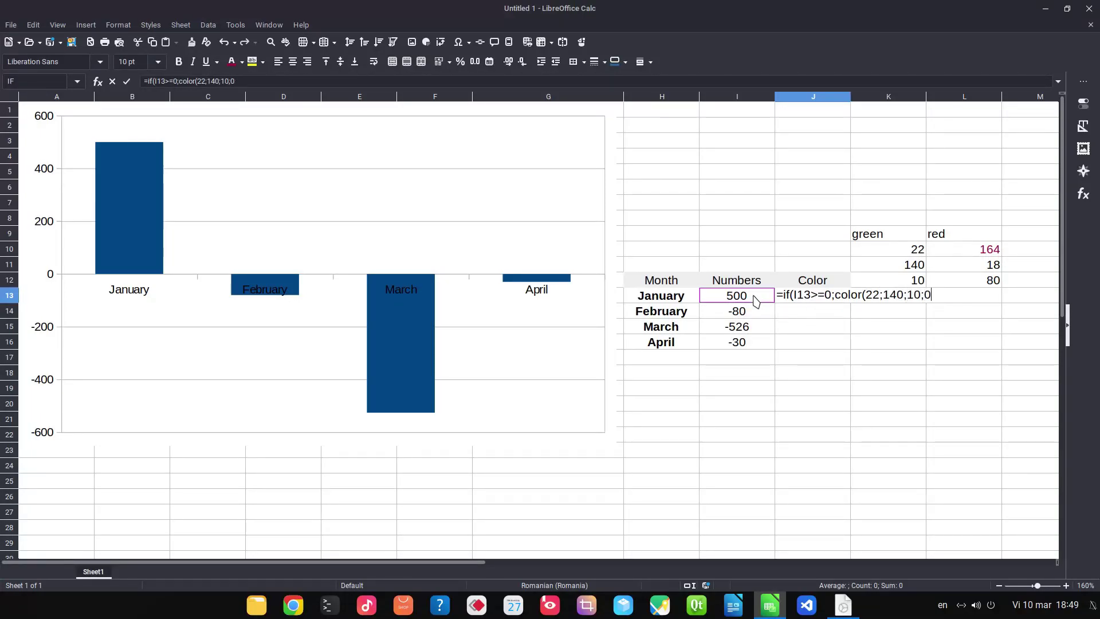
text();)
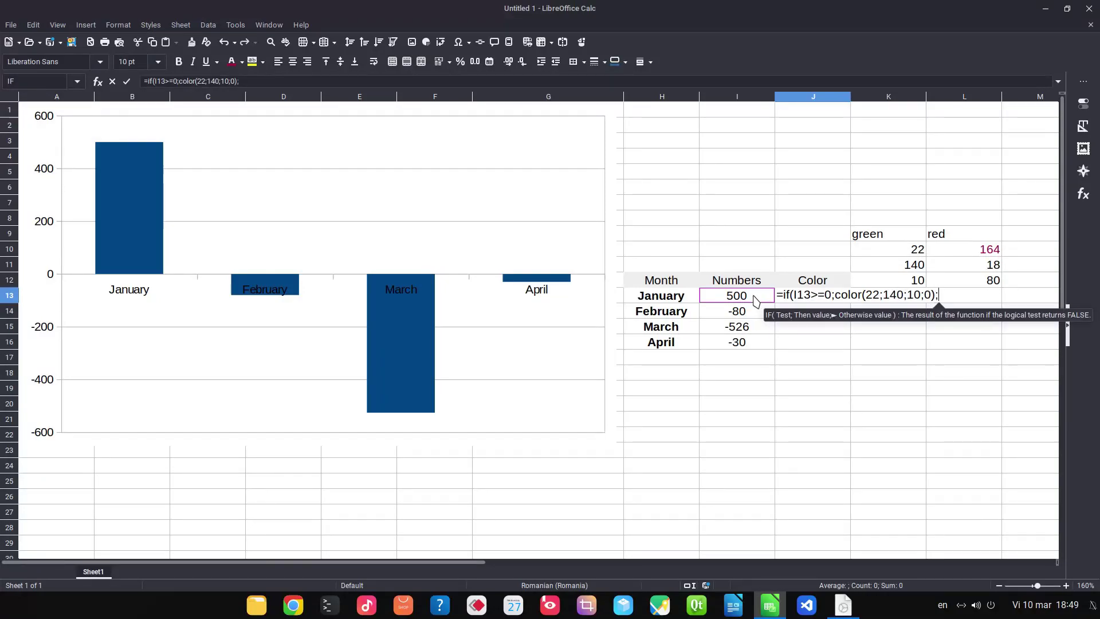
text(color()
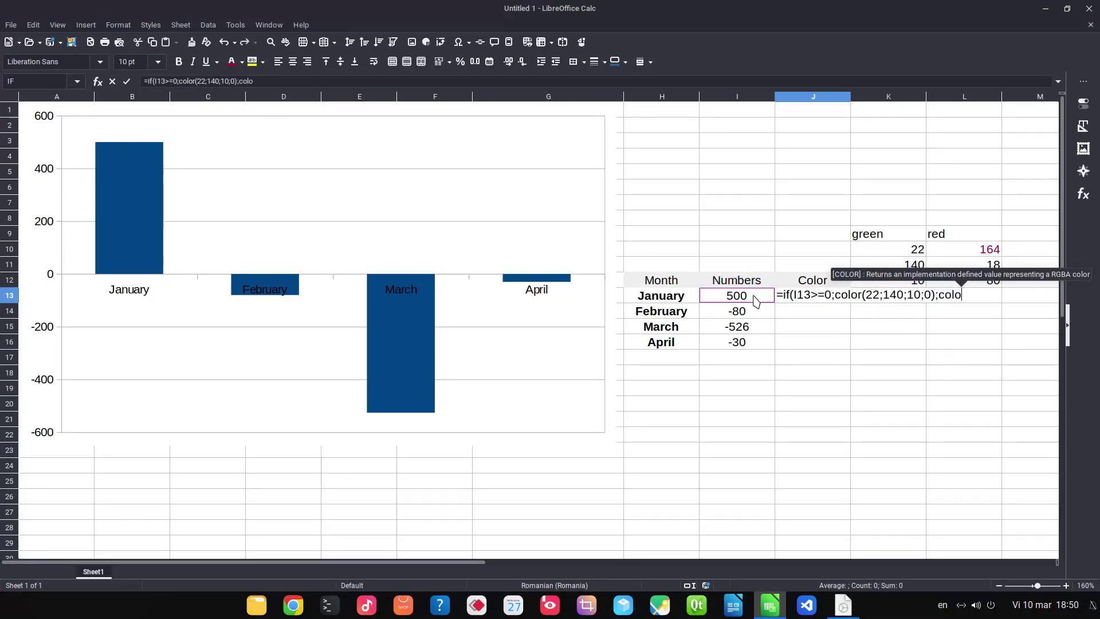
text(164)
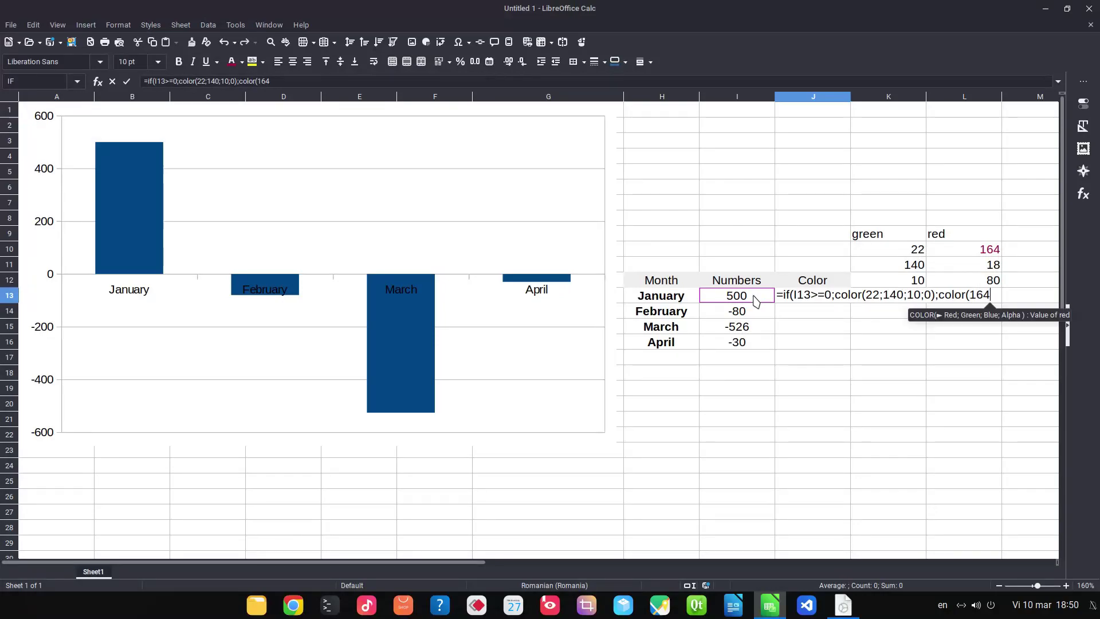
text(;)
text(18)
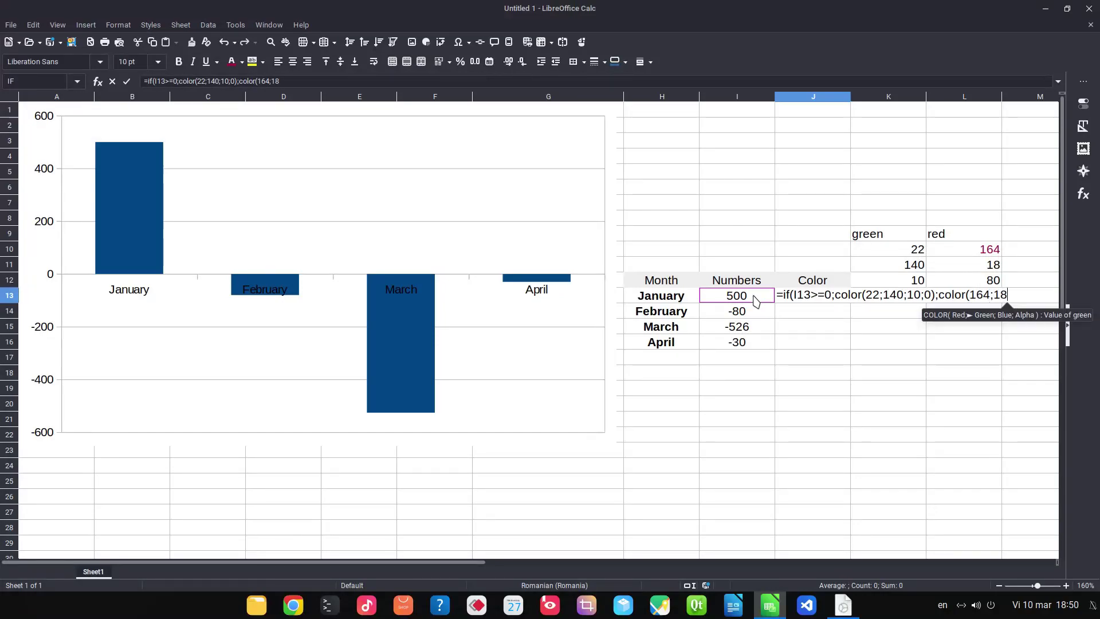
text(;80;)
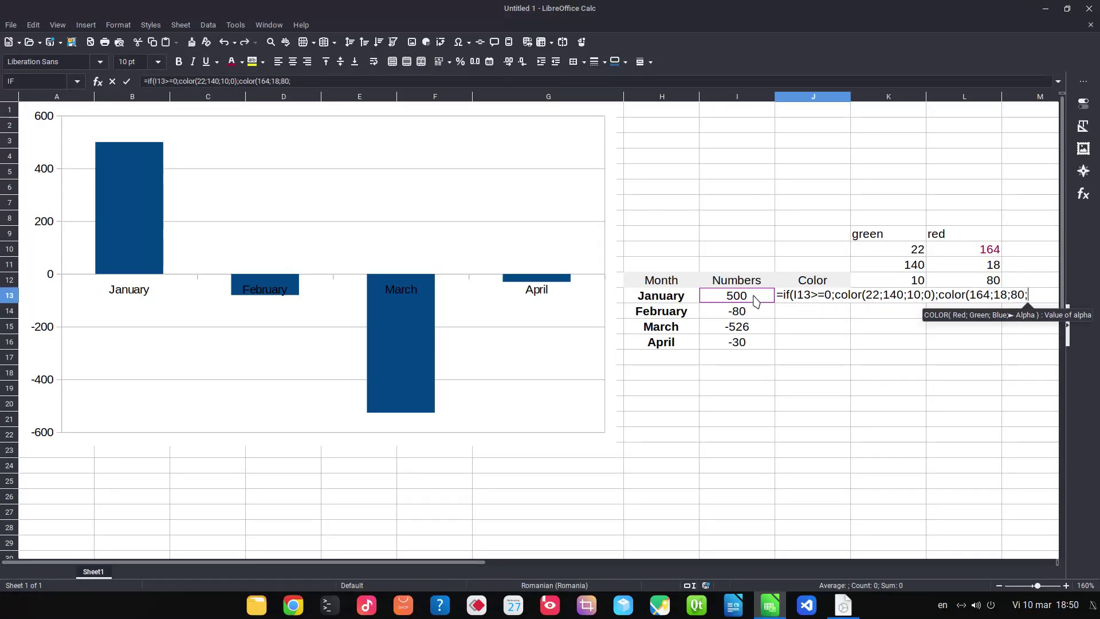
text(0))
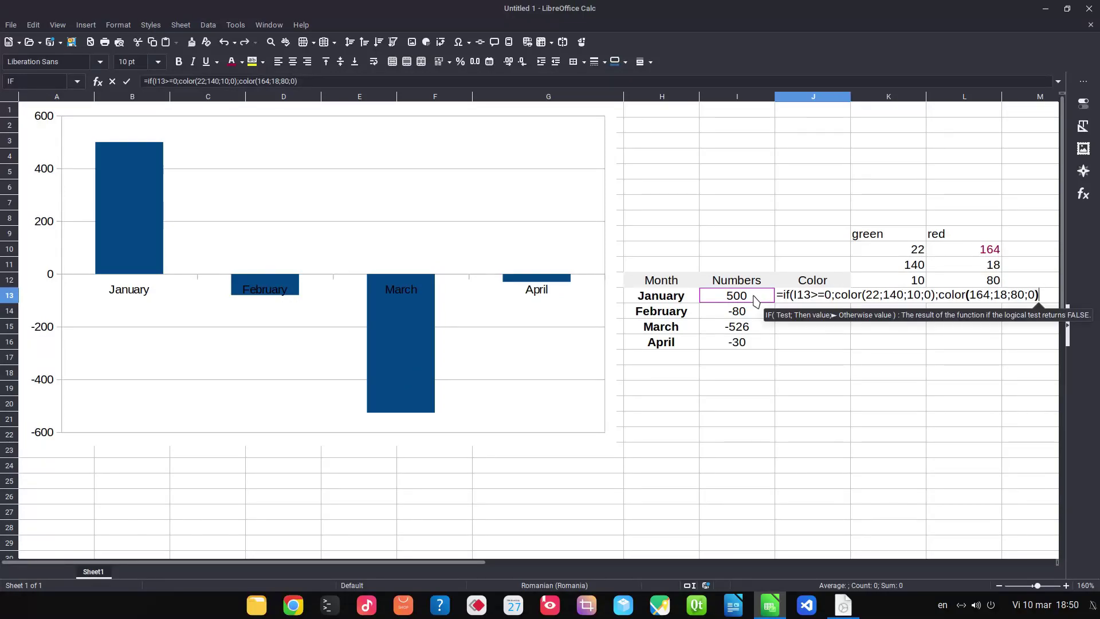
text())
Commit January's colour formula, fill it down to J16, and check April's copy
key(Return)
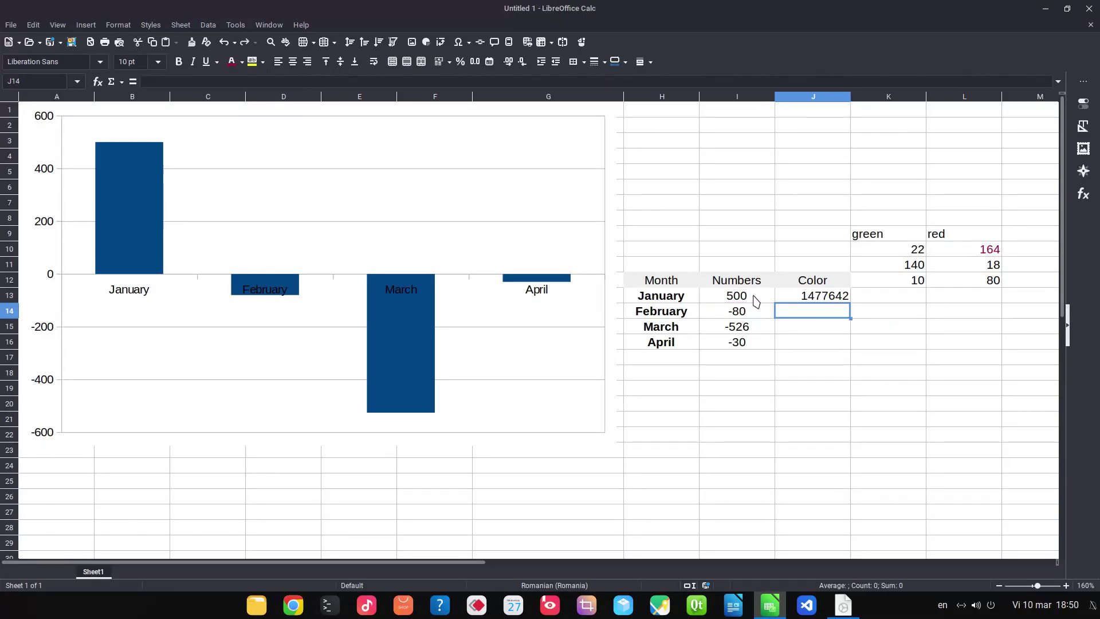
key(Up)
drag(850, 303, 858, 353)
click(832, 345)
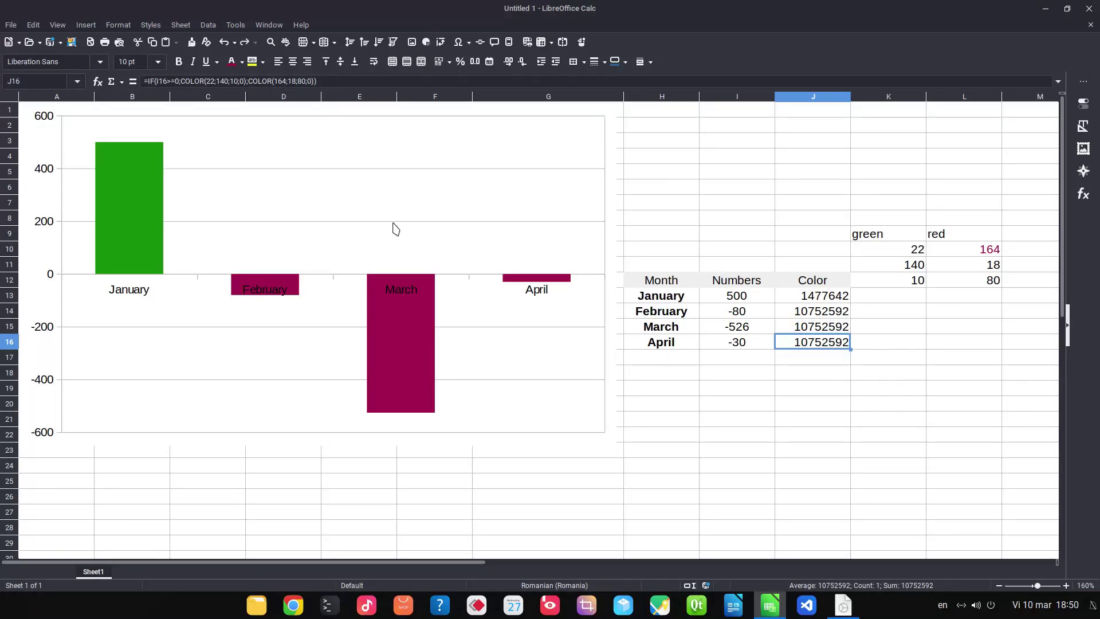
click(922, 253)
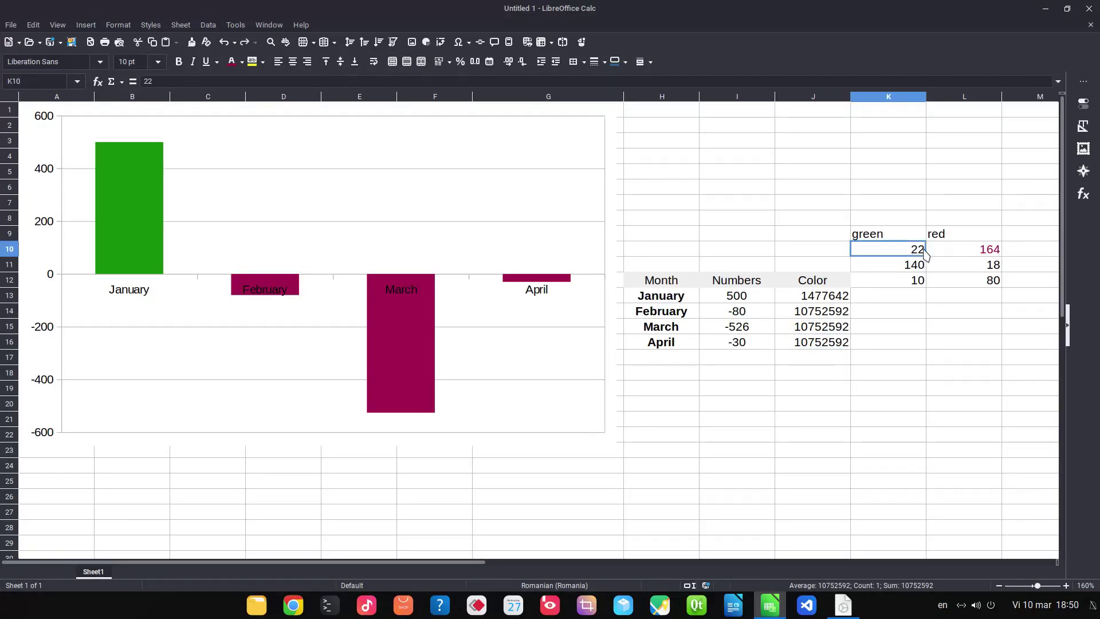
key(Right)
key(Left)
click(664, 172)
click(242, 62)
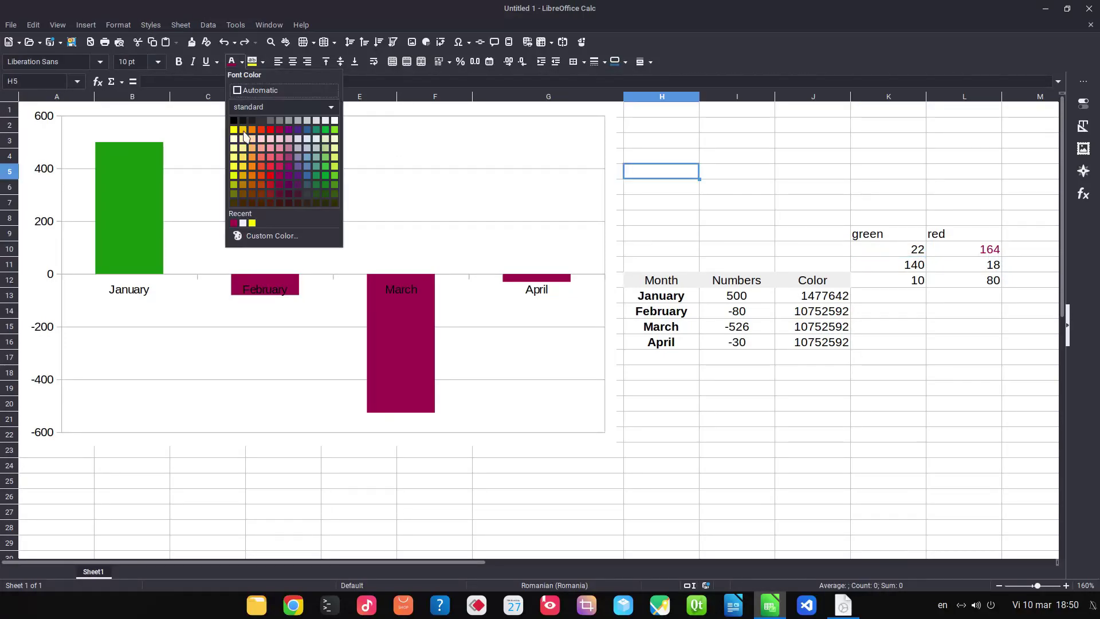
click(258, 236)
click(541, 191)
click(526, 248)
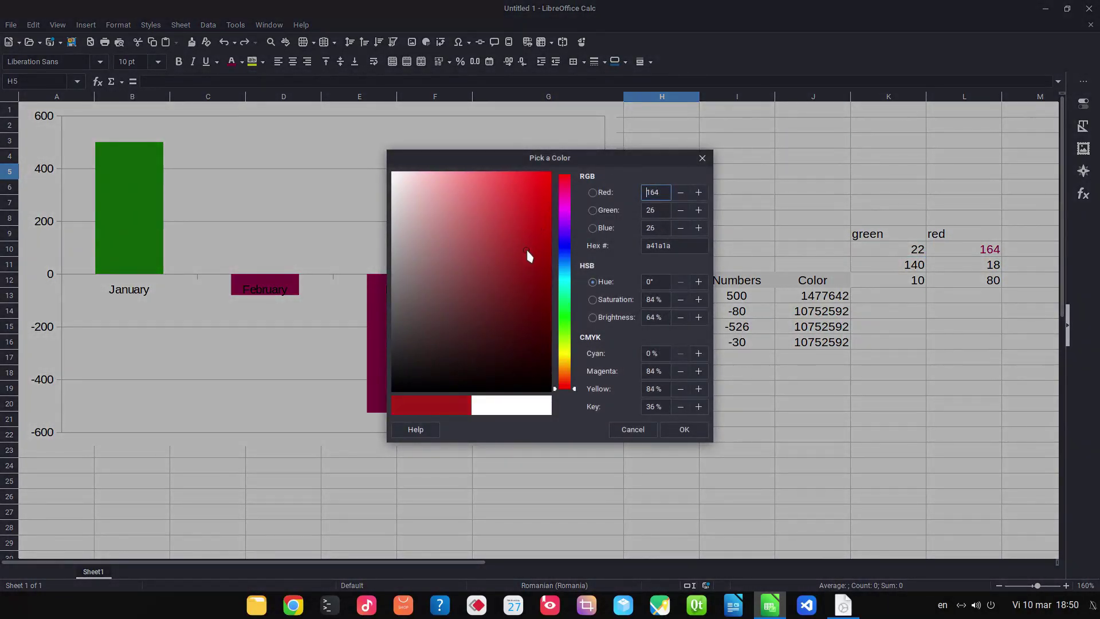
drag(527, 252, 499, 259)
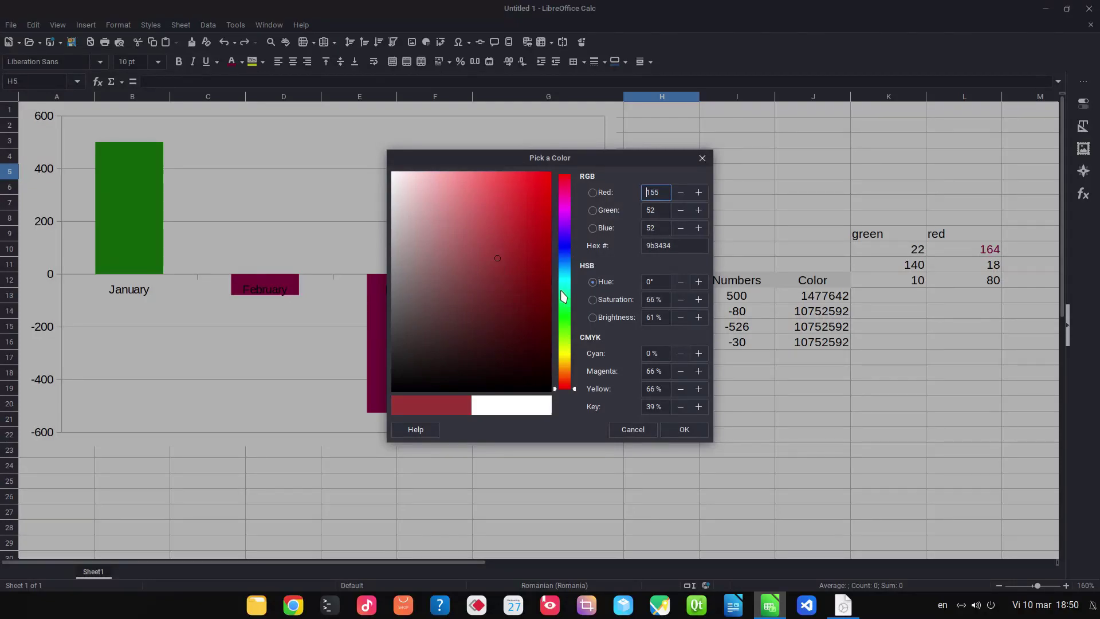
mouse_move(563, 297)
mouse_down()
mouse_move(563, 322)
mouse_move(518, 322)
mouse_move(500, 291)
mouse_move(537, 298)
mouse_move(538, 274)
mouse_up()
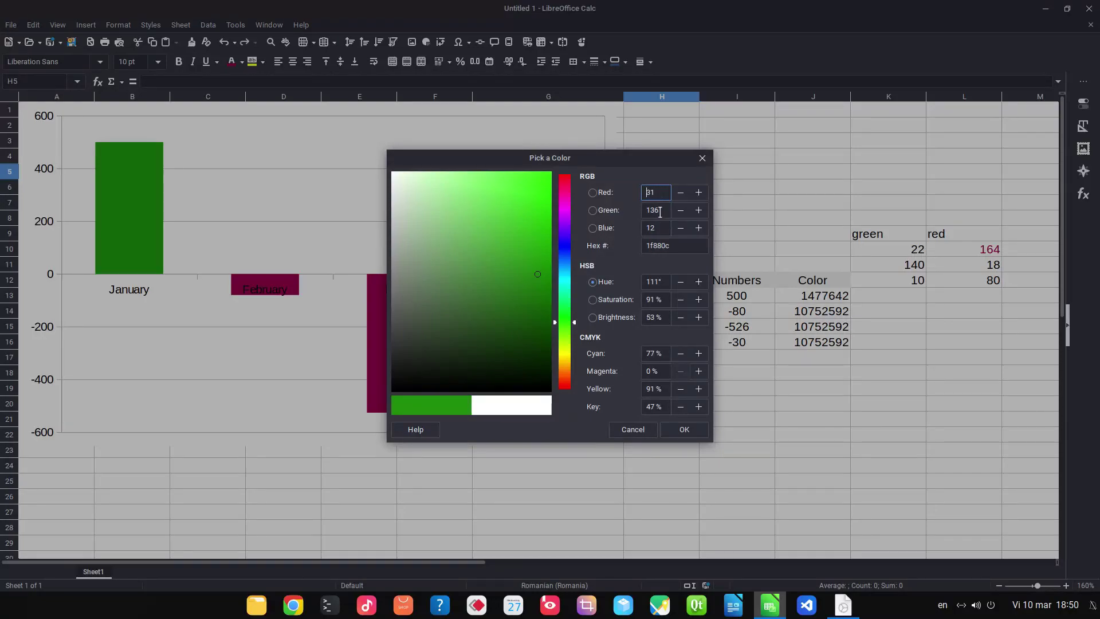
click(701, 158)
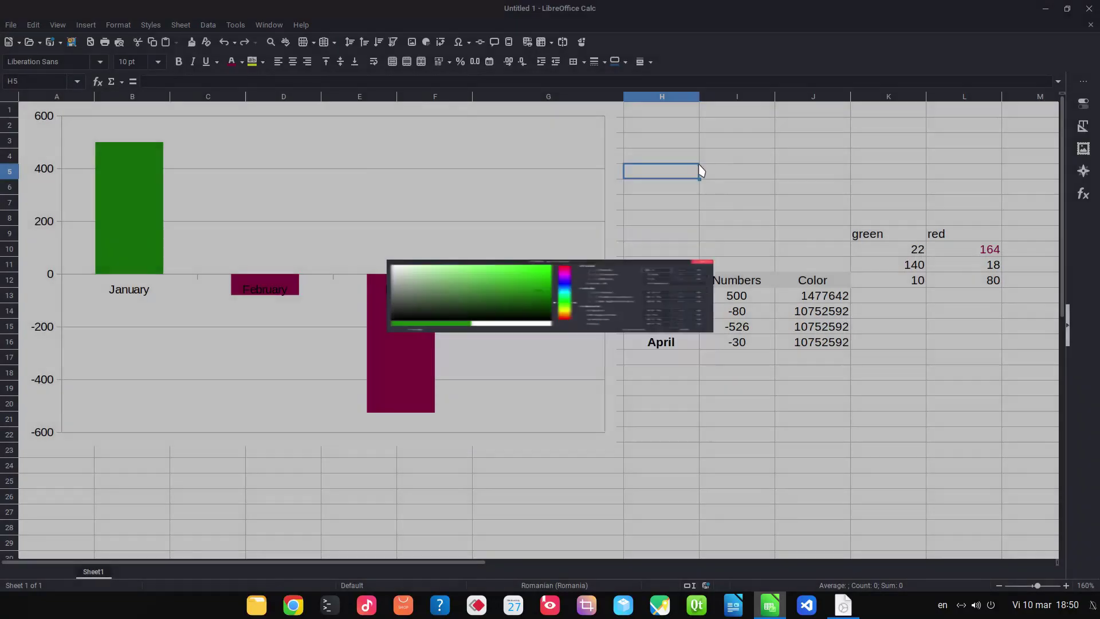
Replace the green values in K10:K12 with 31, 136 and 12
click(916, 249)
text(31)
key(Return)
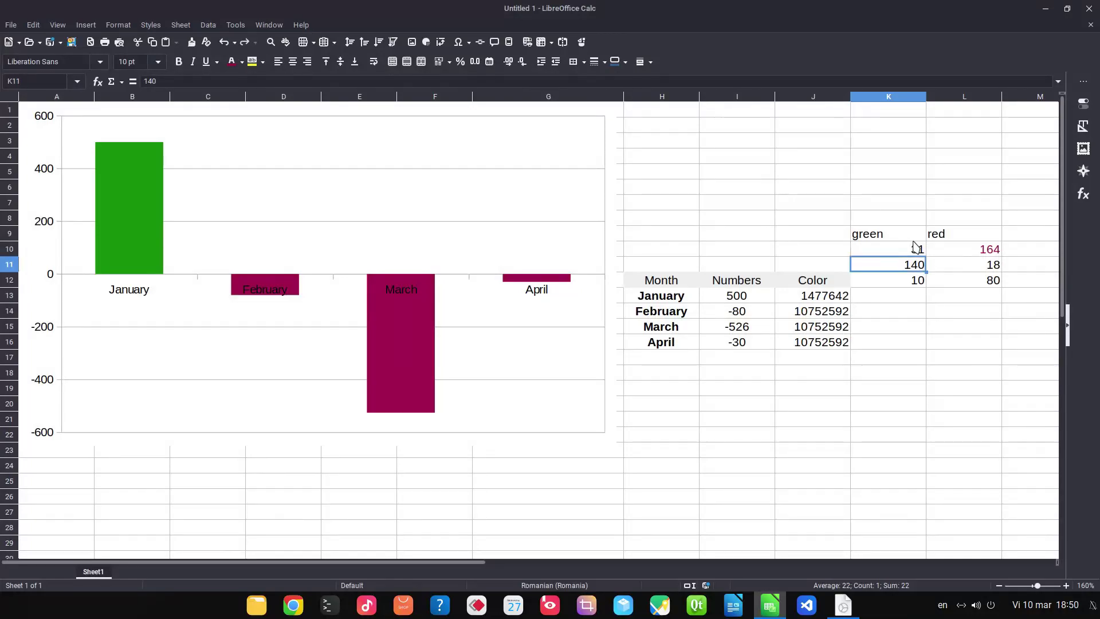
text(136)
key(Return)
text(12)
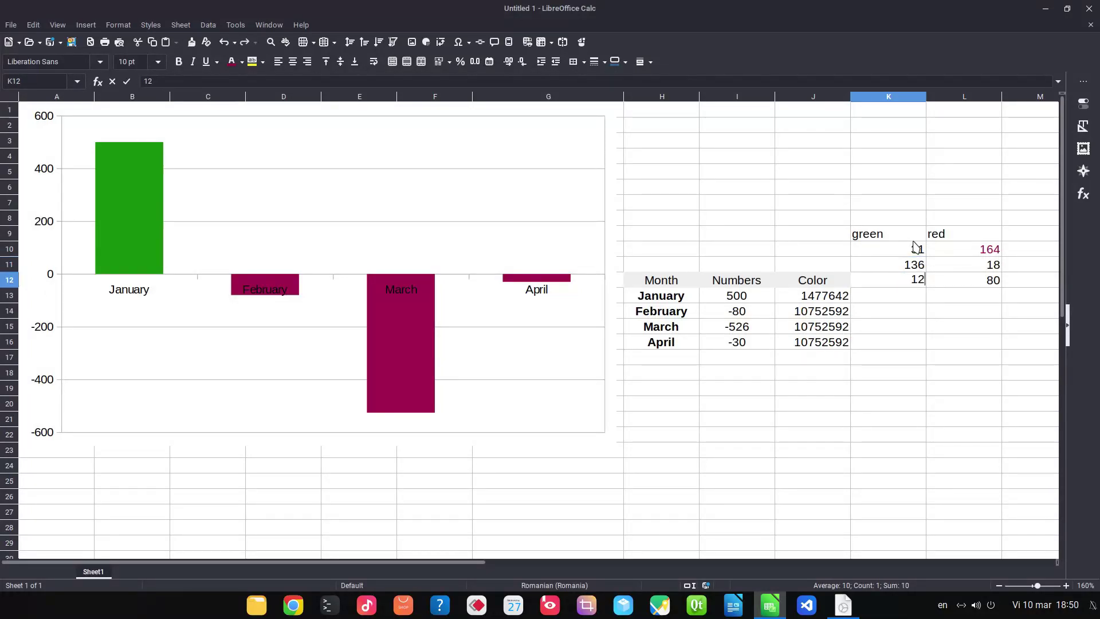
Edit J13's green colour to COLOR(31;136;12;0) in the formula bar
click(801, 296)
click(208, 80)
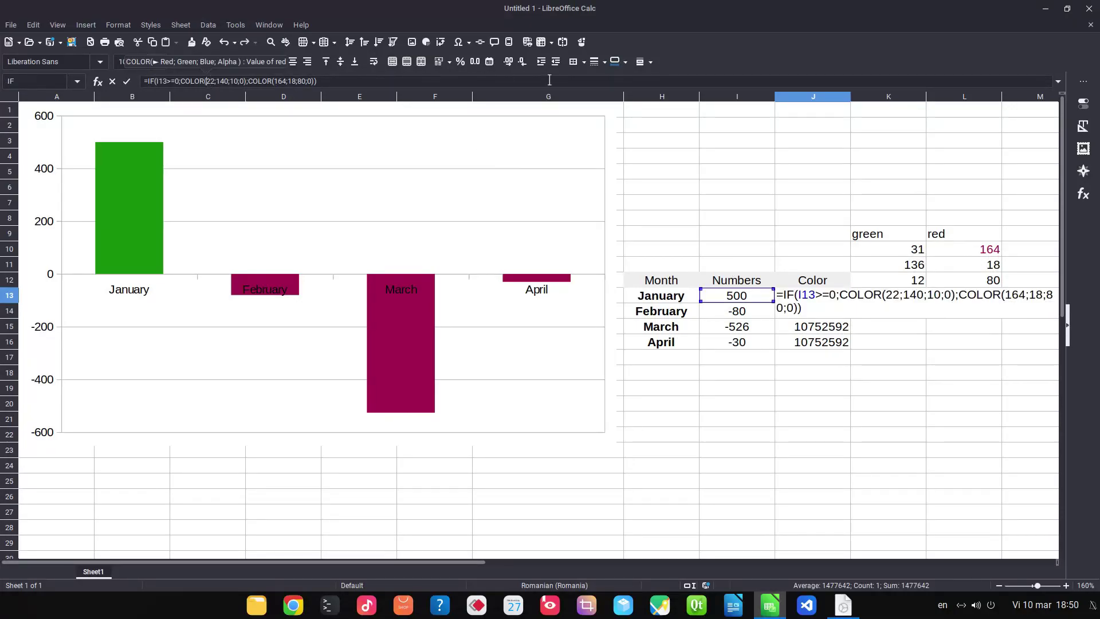
key(Delete)
key(Delete)
text(31)
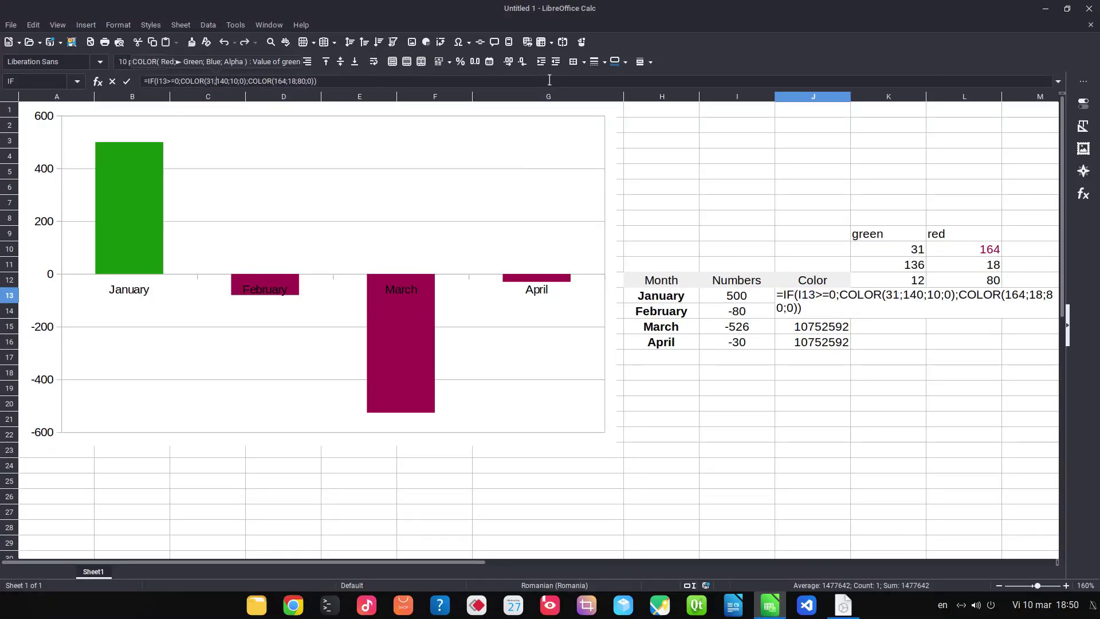
key(Right)
key(Delete)
key(Delete)
key(Delete)
text(136)
key(Right)
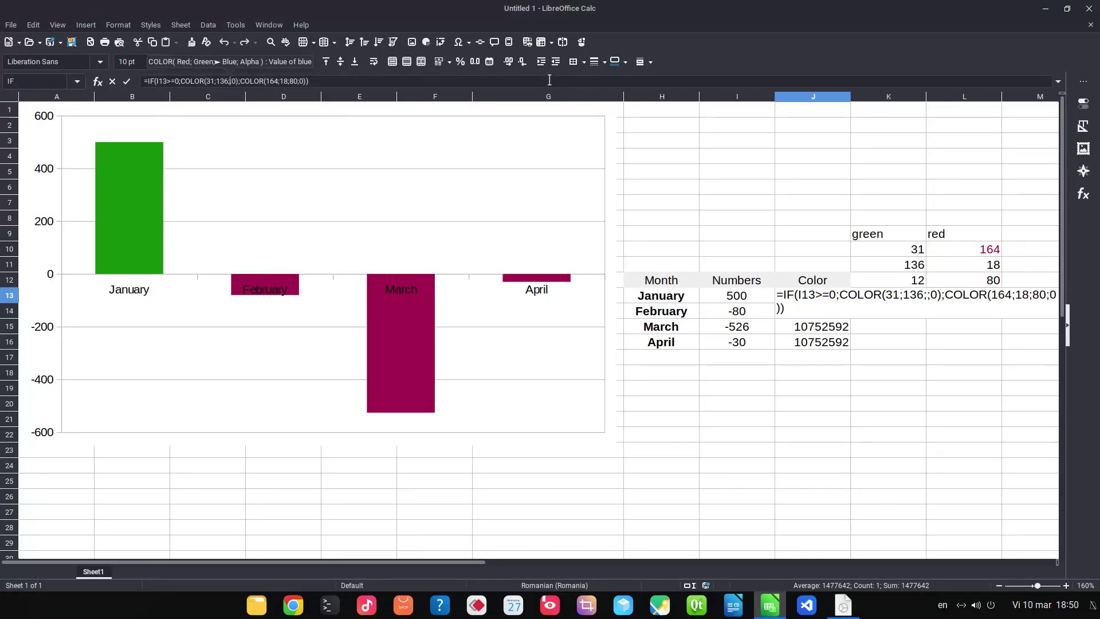
key(Delete)
text(2)
key(Return)
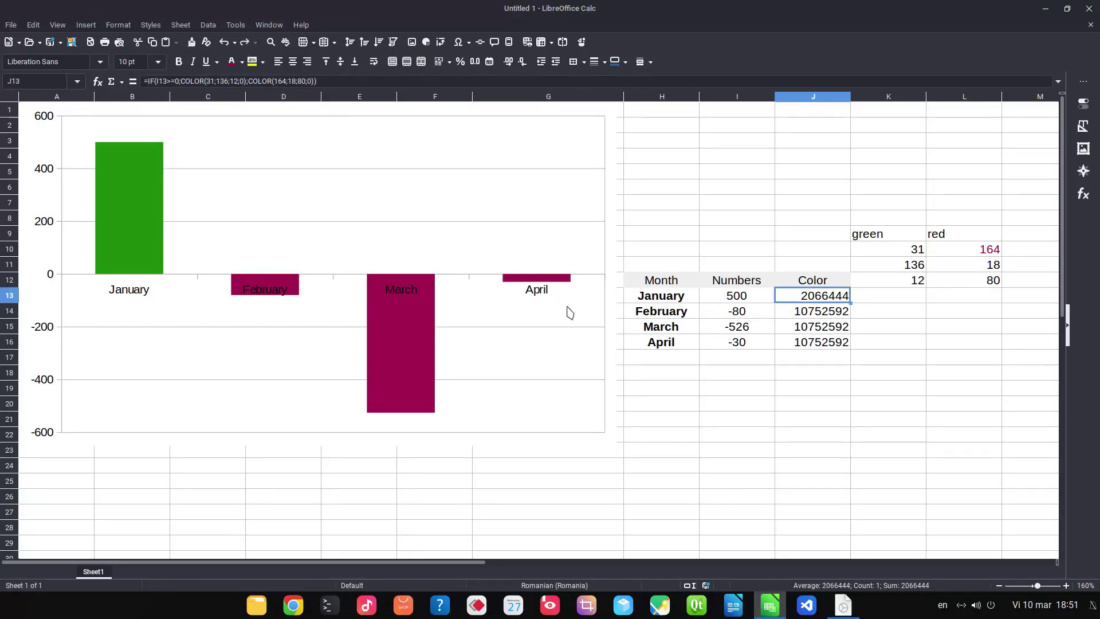
Fill the updated colour formula from J13 down to J16 and check the result
drag(850, 302, 849, 345)
click(848, 345)
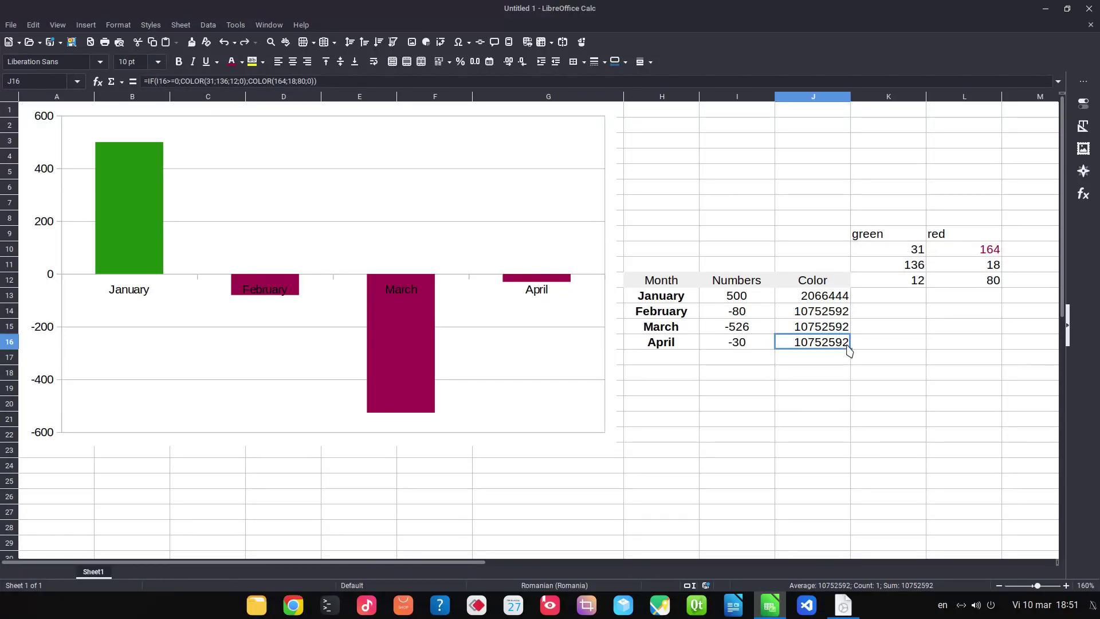
click(836, 299)
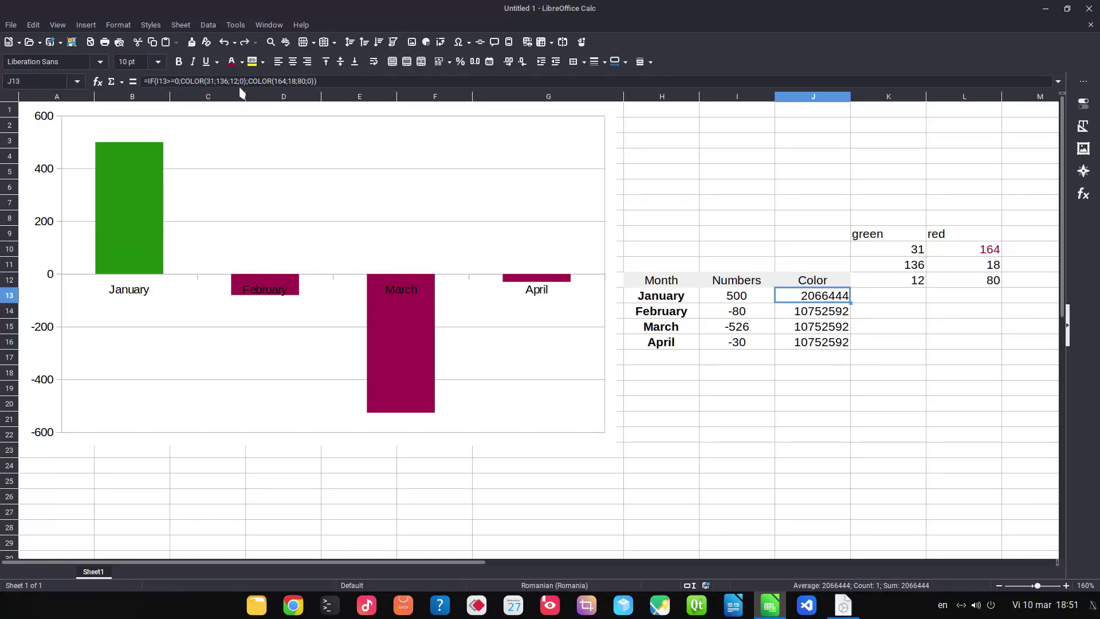
Compare a bright green in the font Custom Color picker, then cancel without applying
click(241, 62)
click(268, 236)
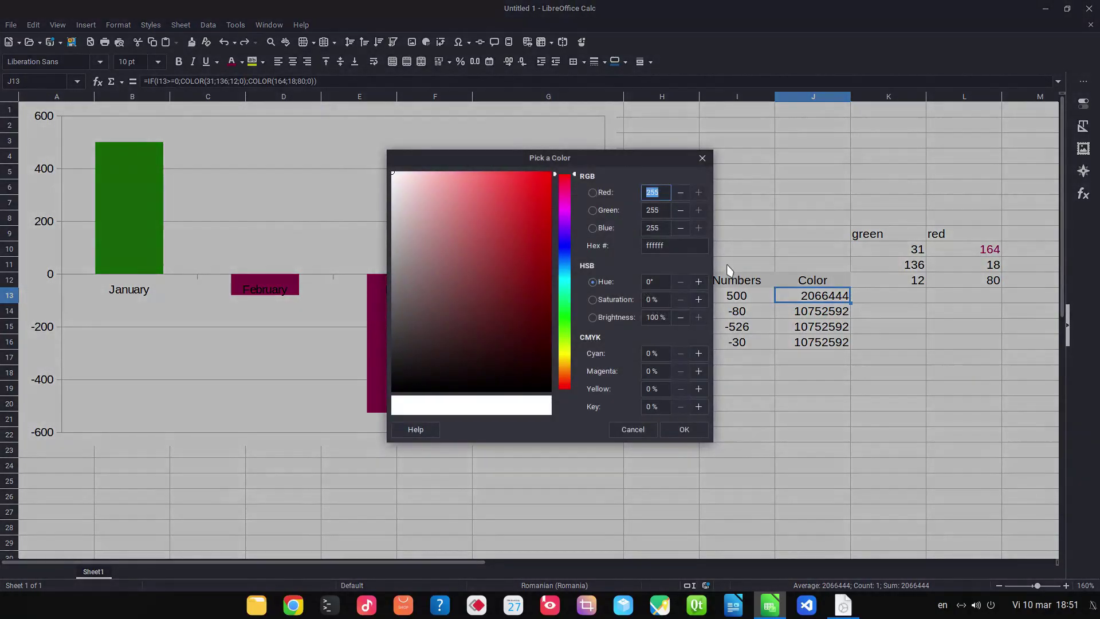
click(565, 323)
drag(519, 270, 535, 235)
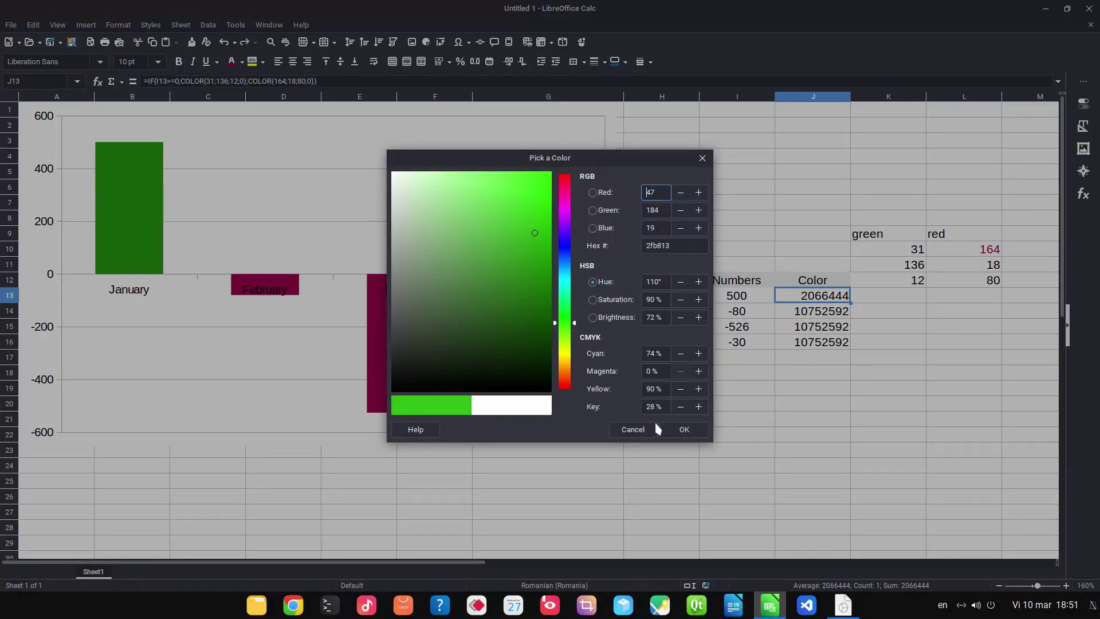
click(616, 428)
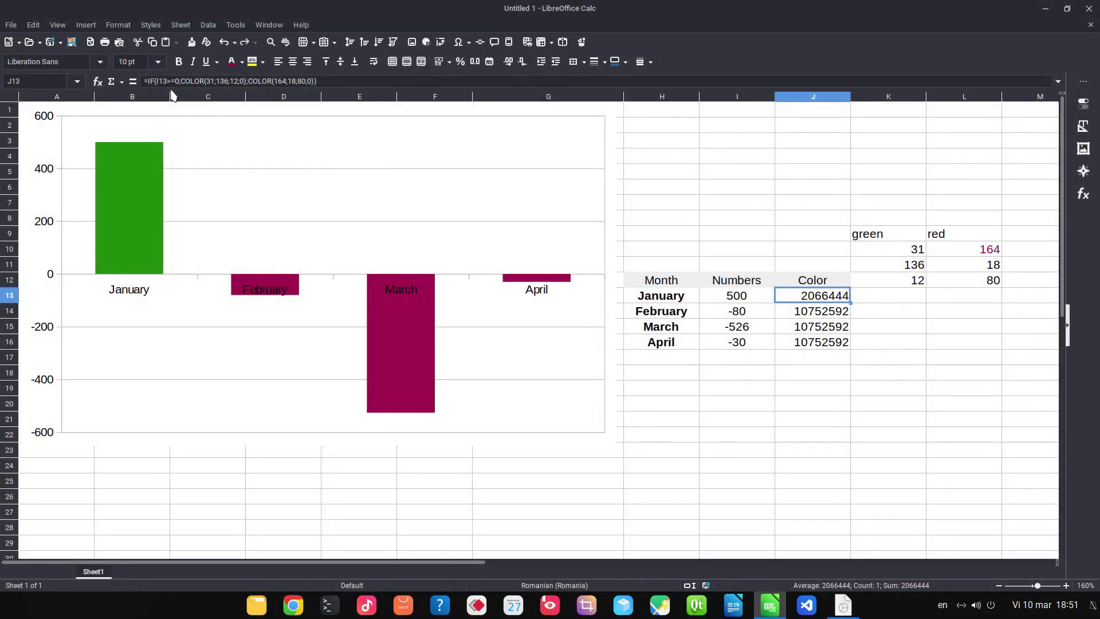